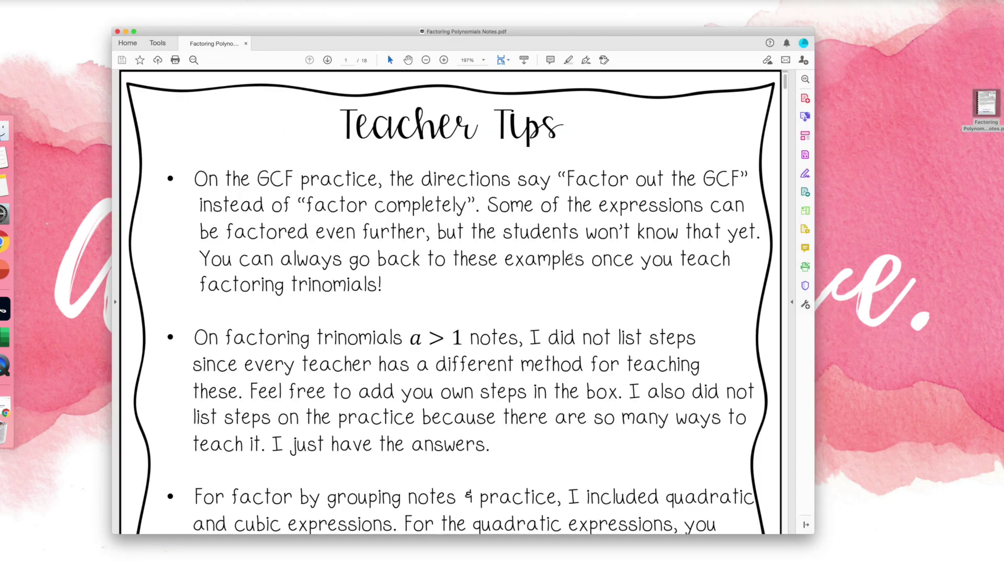
# - Scroll through pages 1–5 of Factoring Polynomials Notes.pdf, then minimize the Acrobat window
pyautogui.scroll(-10, 574, 260)
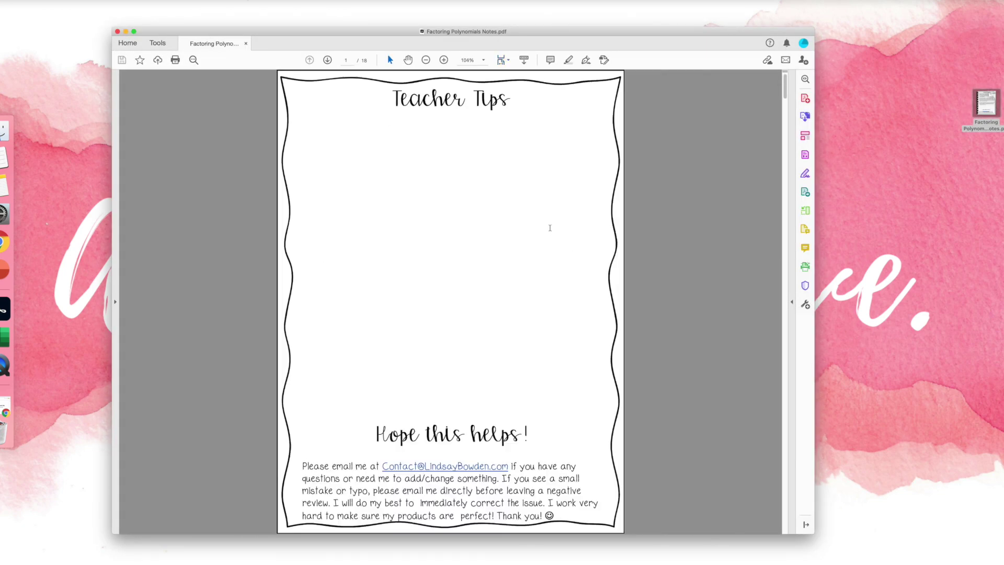
pyautogui.scroll(-3, 550, 231)
pyautogui.scroll(-5, 551, 231)
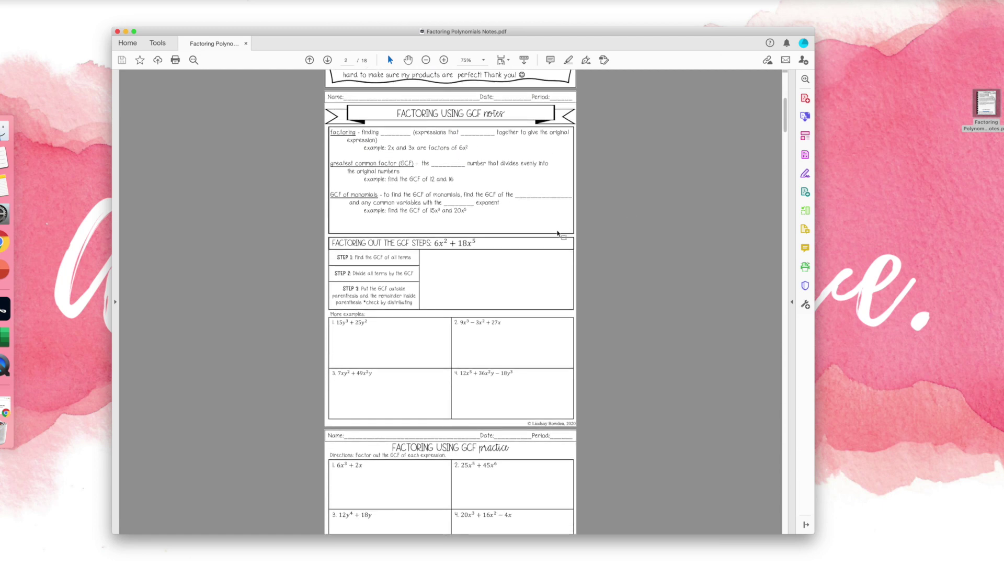
pyautogui.scroll(-6, 557, 234)
pyautogui.scroll(-9, 557, 233)
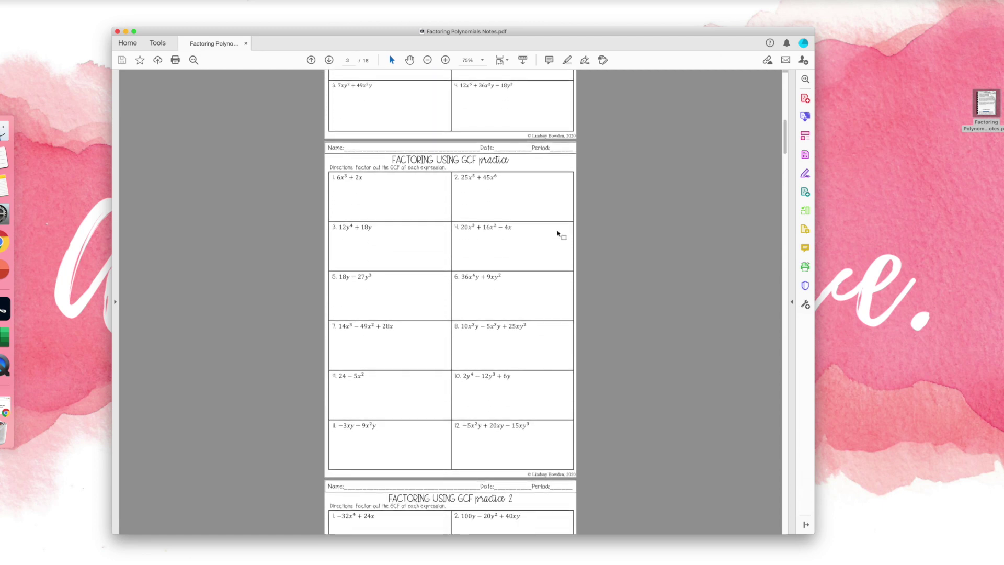
pyautogui.scroll(-10, 557, 233)
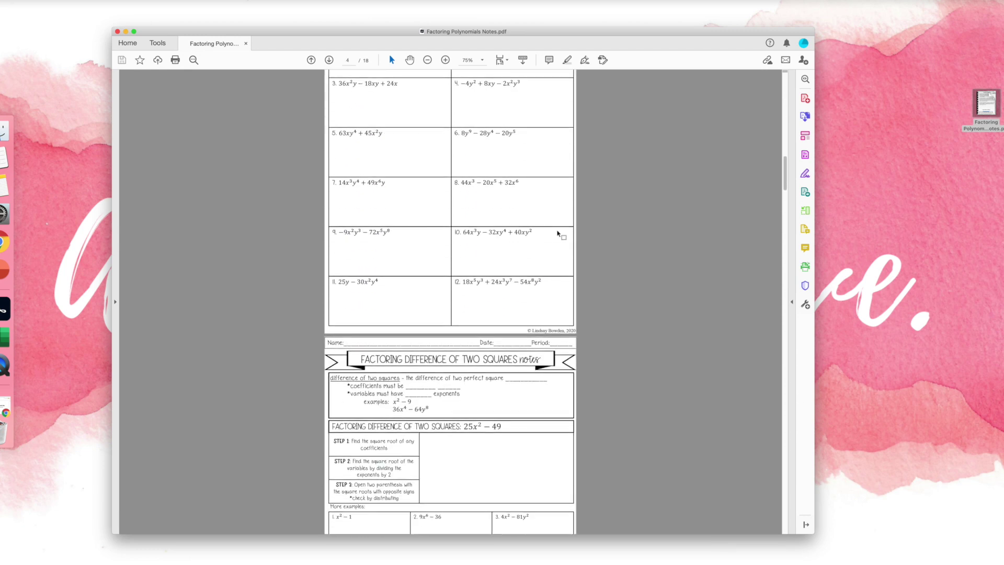
pyautogui.scroll(-2, 558, 233)
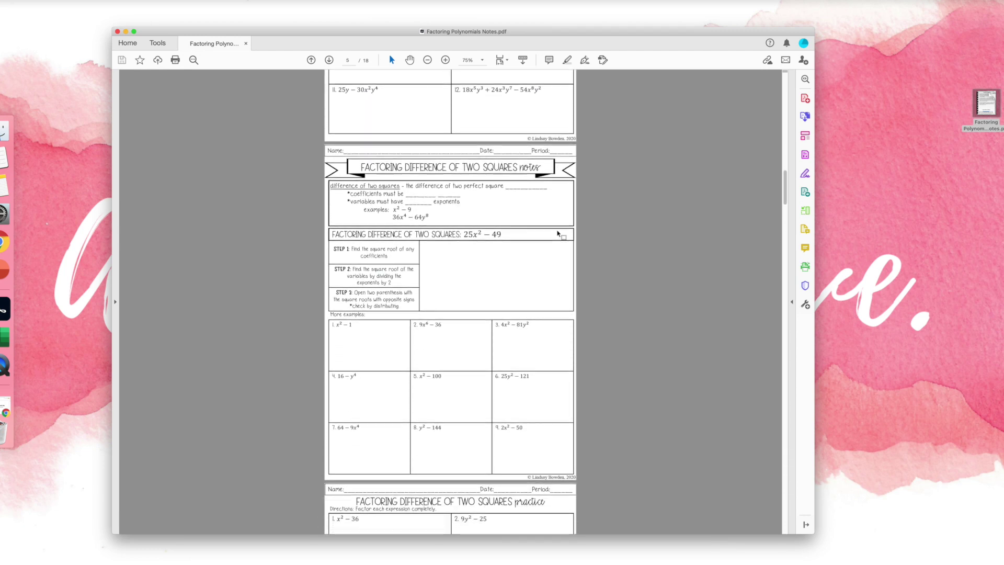
pyautogui.scroll(-3, 557, 233)
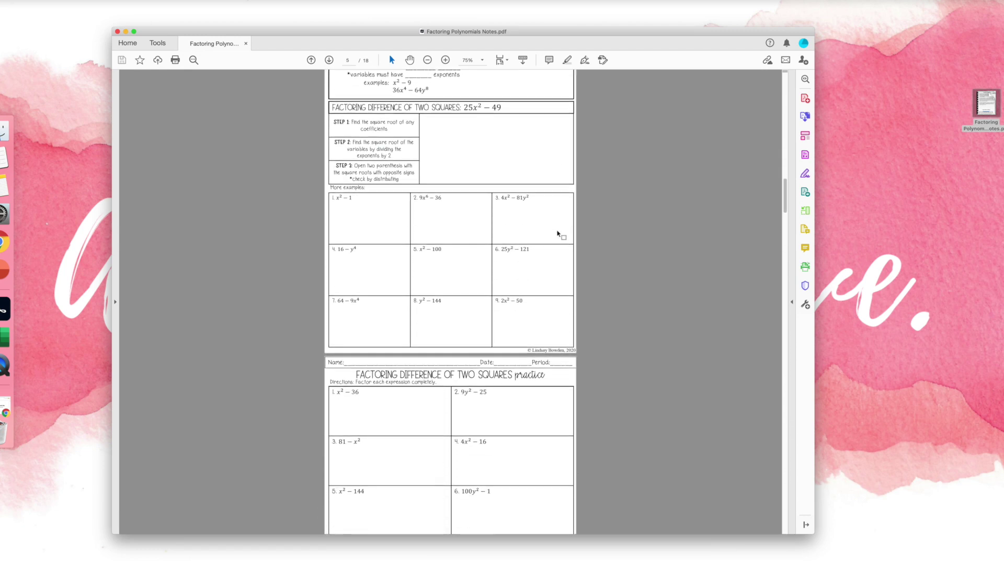
pyautogui.click(125, 32)
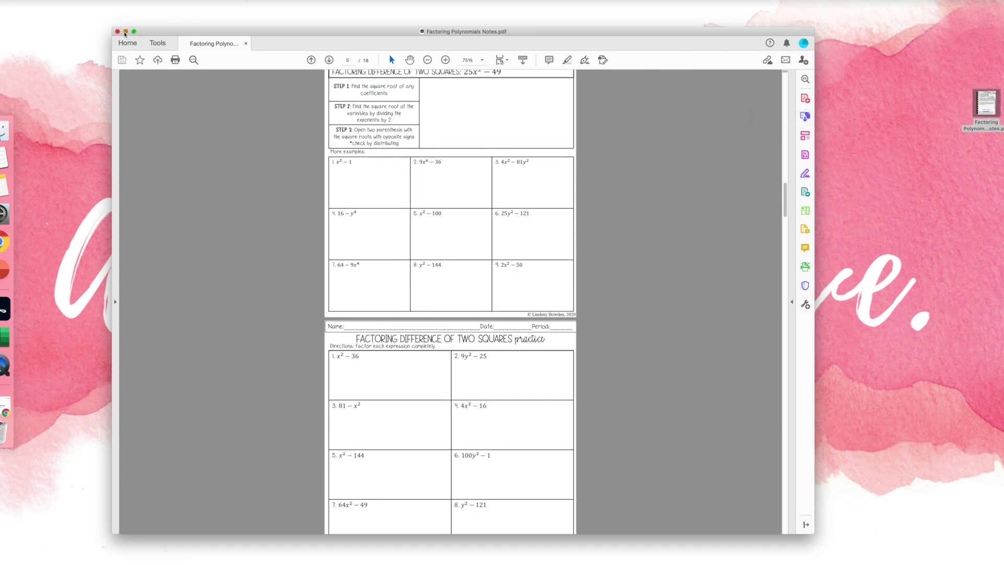
# - Restore the Chrome window with the untitled presentation and drag its edges to enlarge it
pyautogui.click(6, 396)
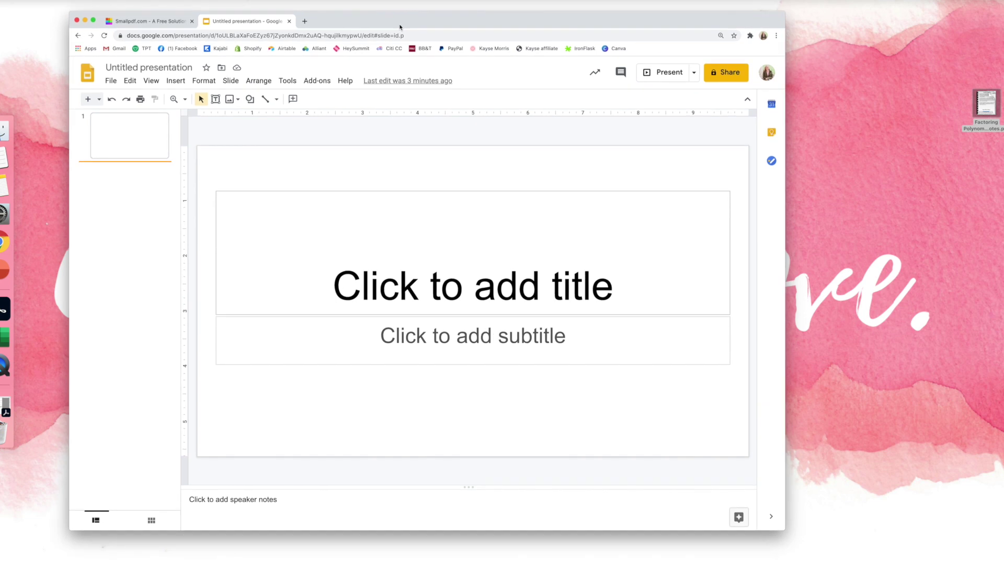
pyautogui.click(110, 81)
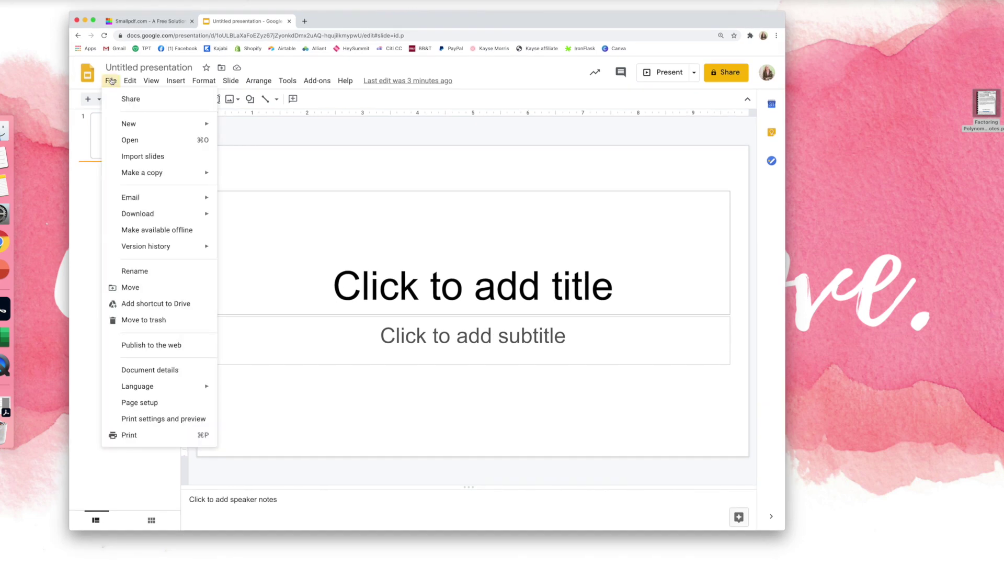
pyautogui.click(81, 196)
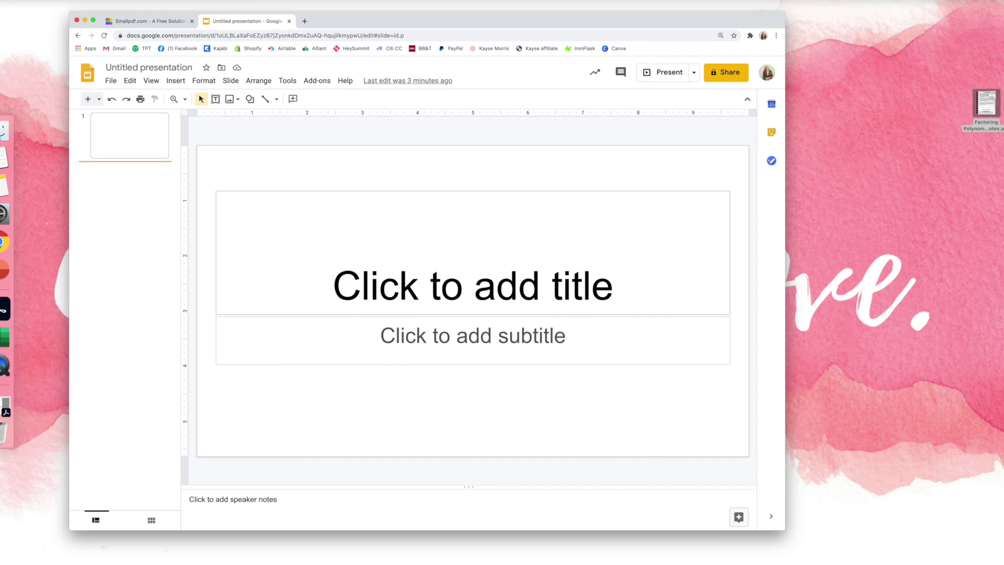
pyautogui.moveTo(822, 53); pyautogui.dragTo(840, 52)
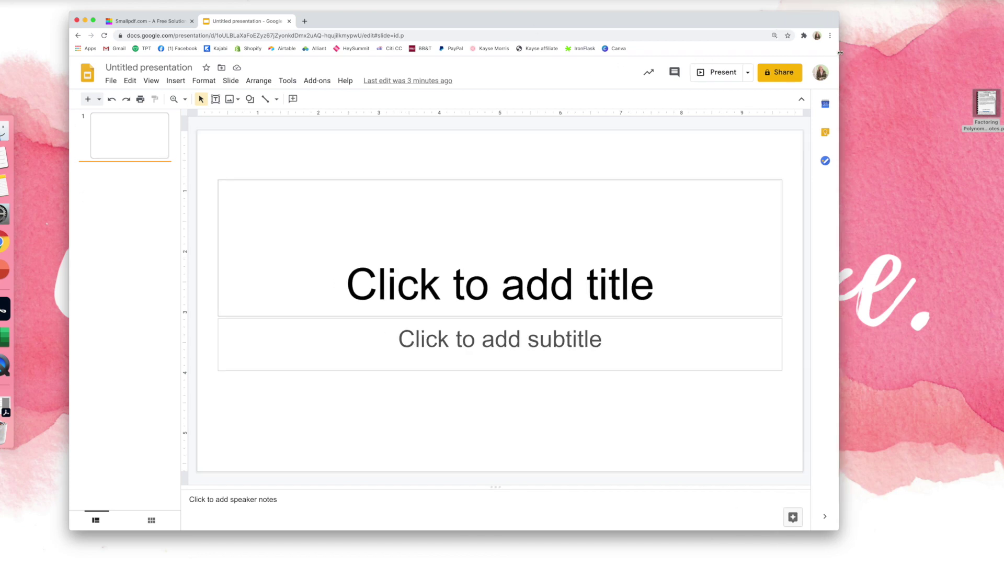
pyautogui.moveTo(840, 530); pyautogui.dragTo(872, 552)
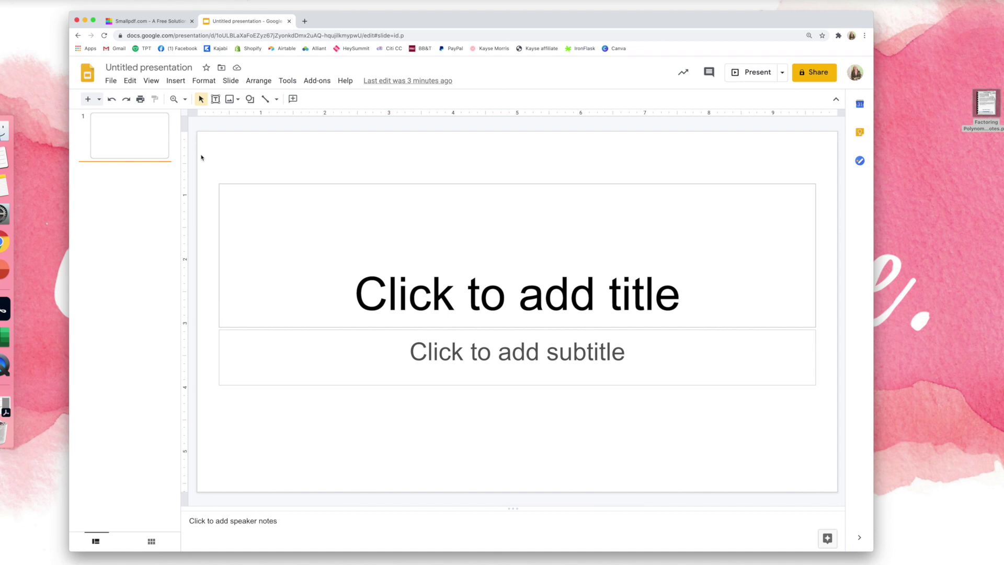
# - Delete the title and subtitle placeholders from the first slide
pyautogui.click(243, 184)
pyautogui.press('BackSpace')
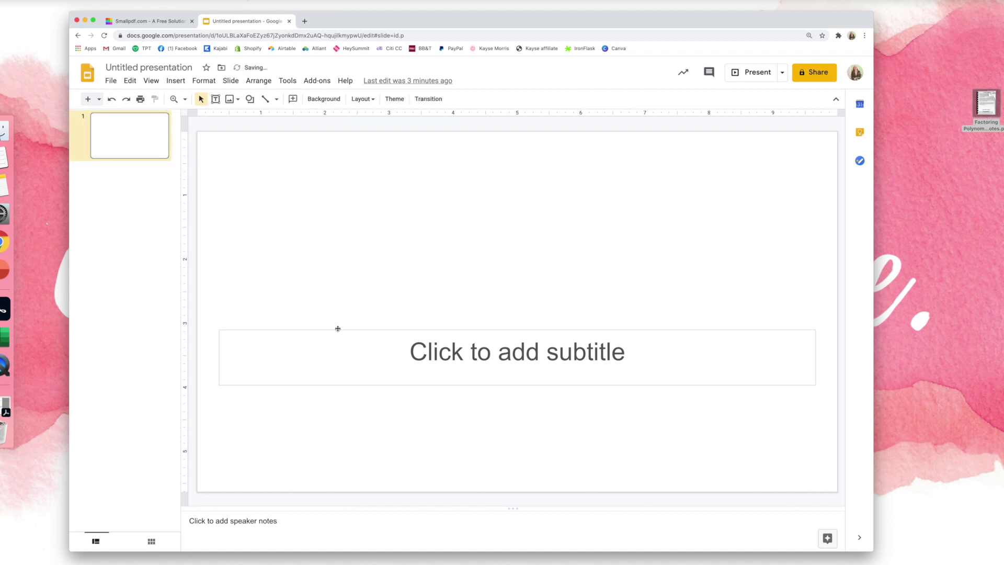
pyautogui.click(337, 330)
pyautogui.press('BackSpace')
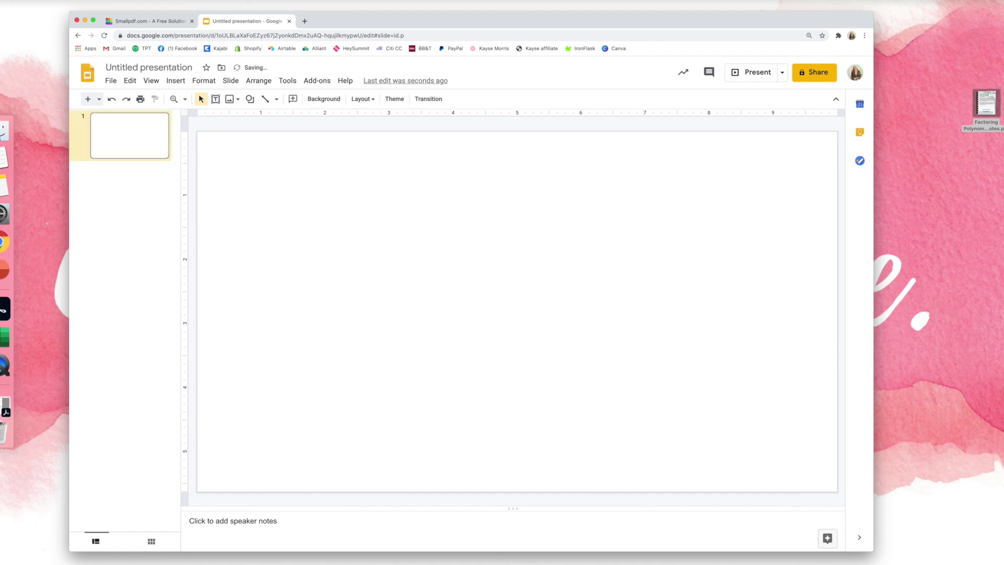
# - Set a custom page size of 8.5 × 11 inches in Page setup
pyautogui.click(111, 81)
pyautogui.moveTo(117, 126)
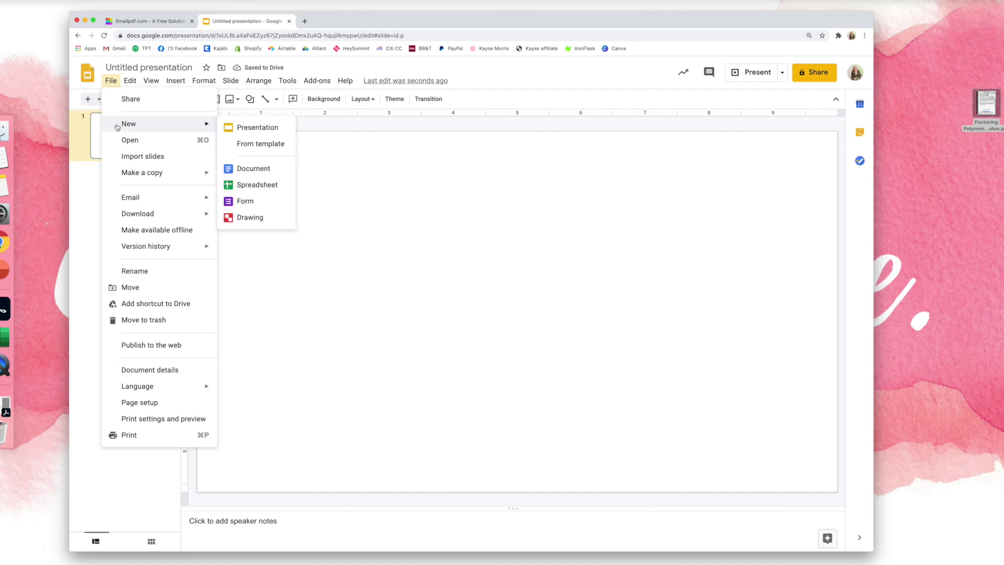
pyautogui.click(143, 404)
pyautogui.click(461, 292)
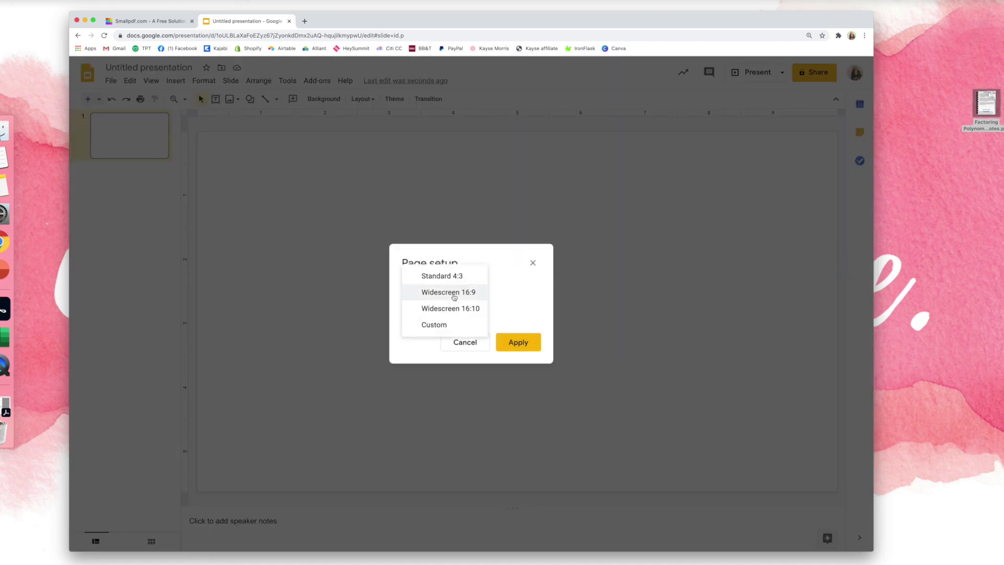
pyautogui.click(443, 325)
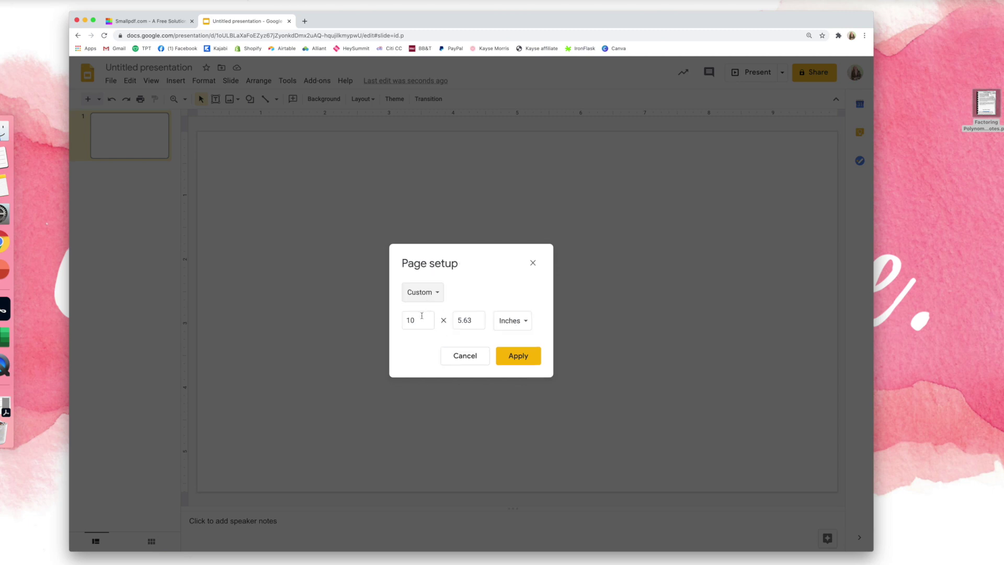
pyautogui.click(421, 316)
pyautogui.doubleClick(422, 317)
pyautogui.write('8.5')
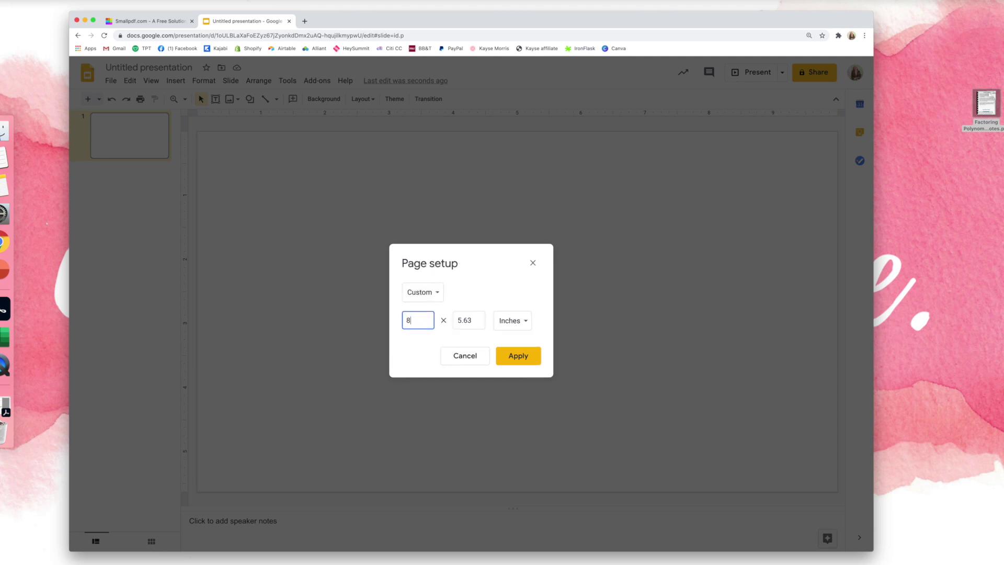
pyautogui.doubleClick(478, 316)
pyautogui.write('11')
pyautogui.click(520, 361)
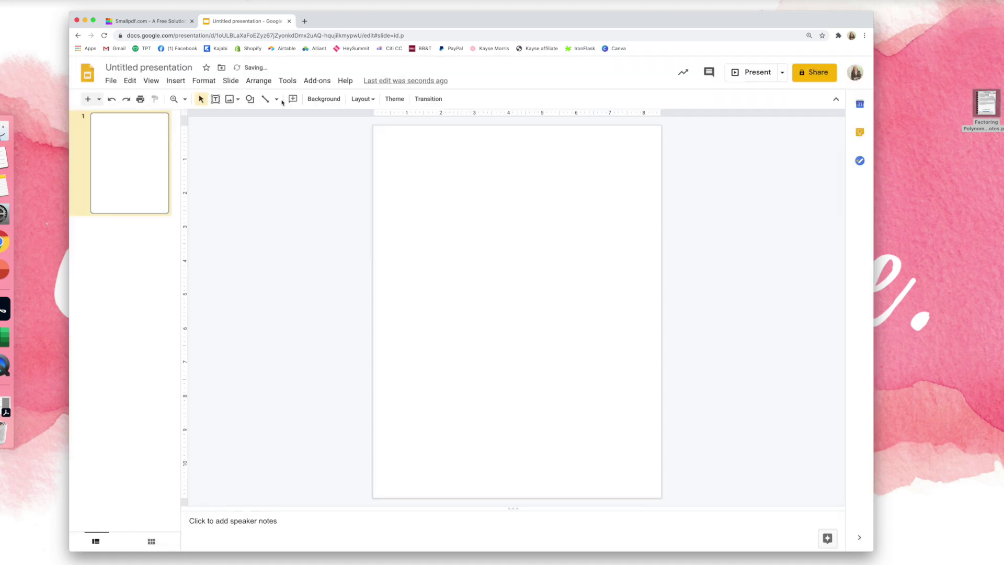
# - Retitle the presentation 'Factoring Notes & Worksheets', fixing a typo along the way
pyautogui.click(148, 65)
pyautogui.write('F')
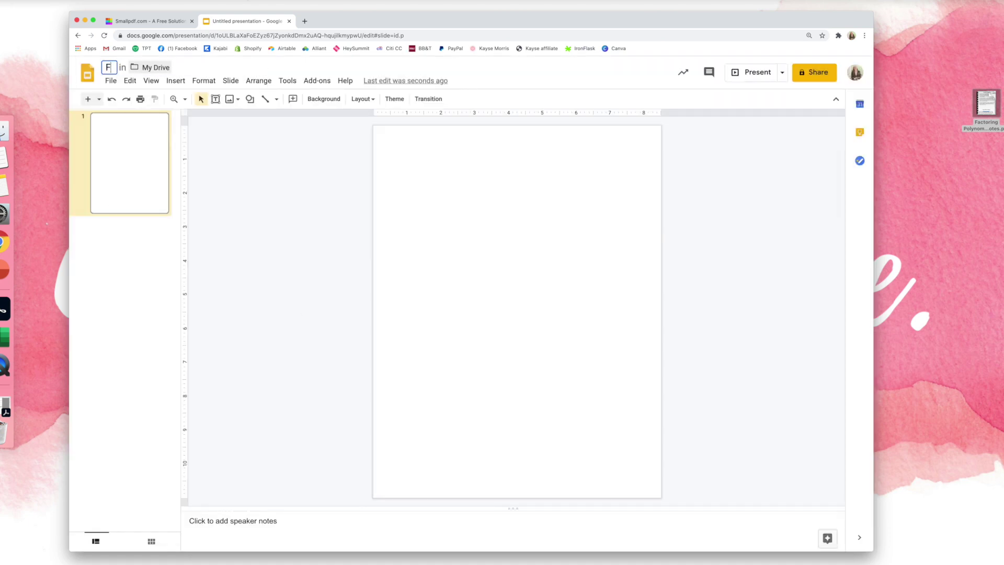
pyautogui.write('actoring Notes & WOrks')
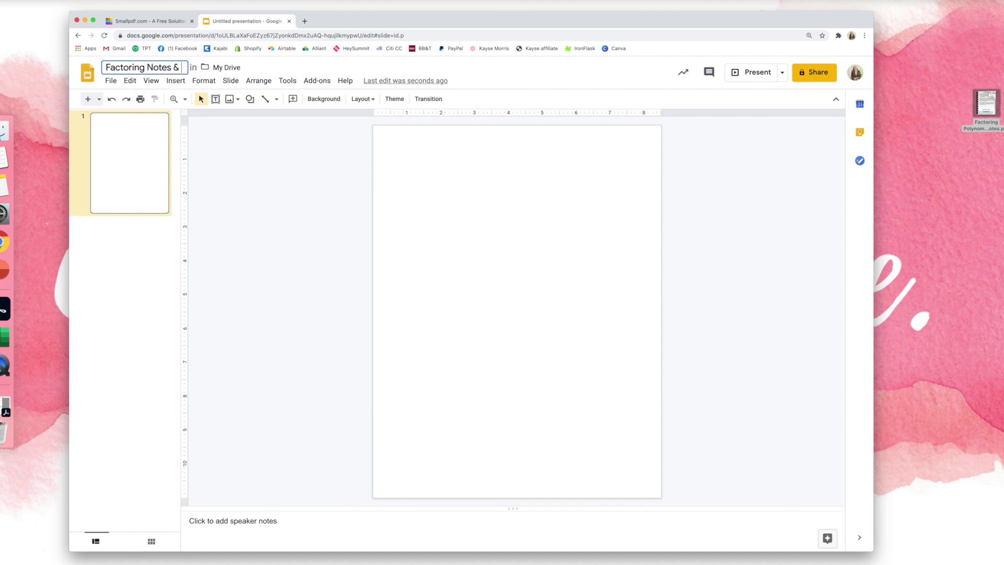
pyautogui.press('BackSpace')
pyautogui.press('BackSpace')
pyautogui.press('BackSpace')
pyautogui.press('BackSpace')
pyautogui.write('orksheets')
pyautogui.press('Return')
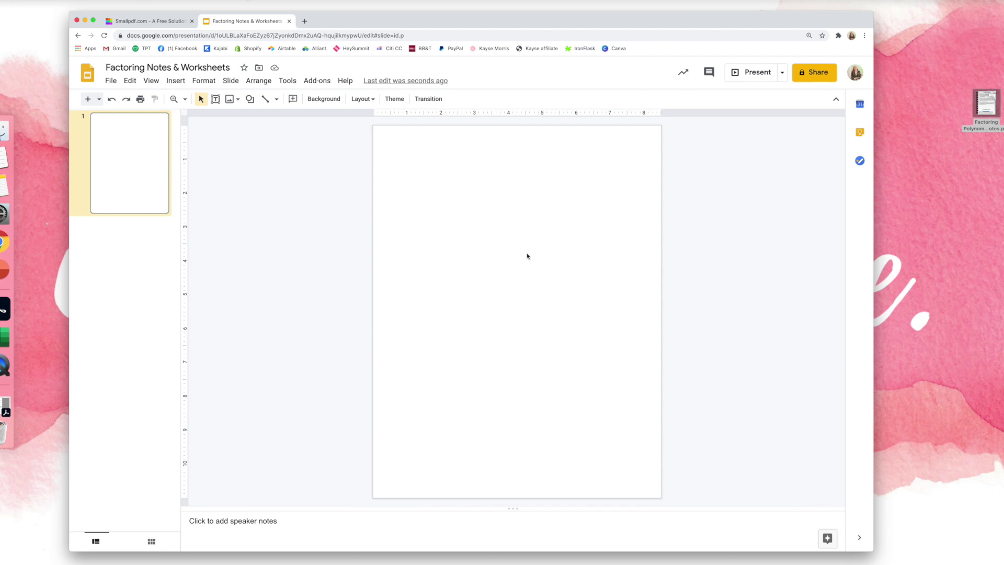
# - Go to the Smallpdf tab and open its PDF to JPG converter from the tool tiles
pyautogui.click(145, 23)
pyautogui.click(149, 35)
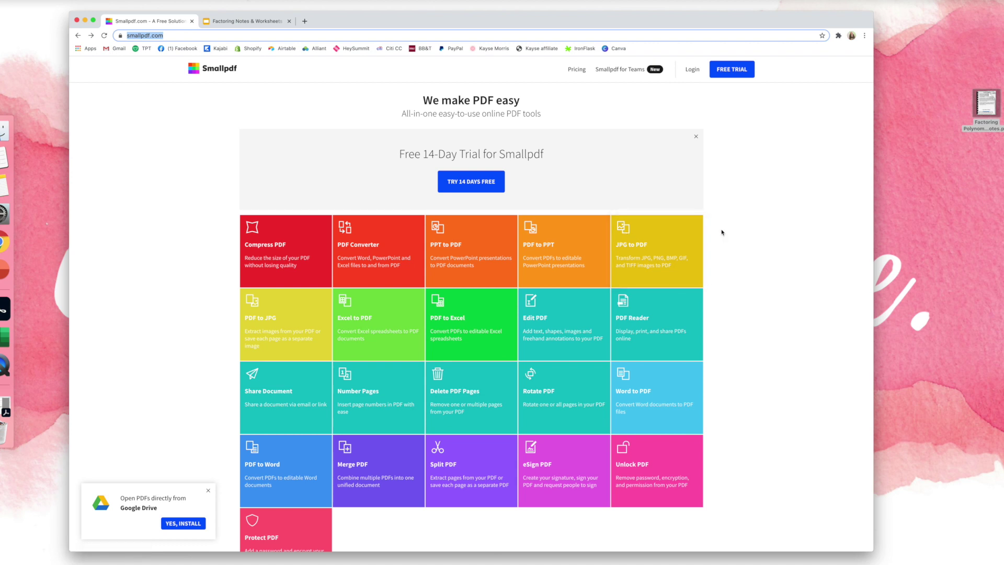
pyautogui.scroll(-1, 721, 233)
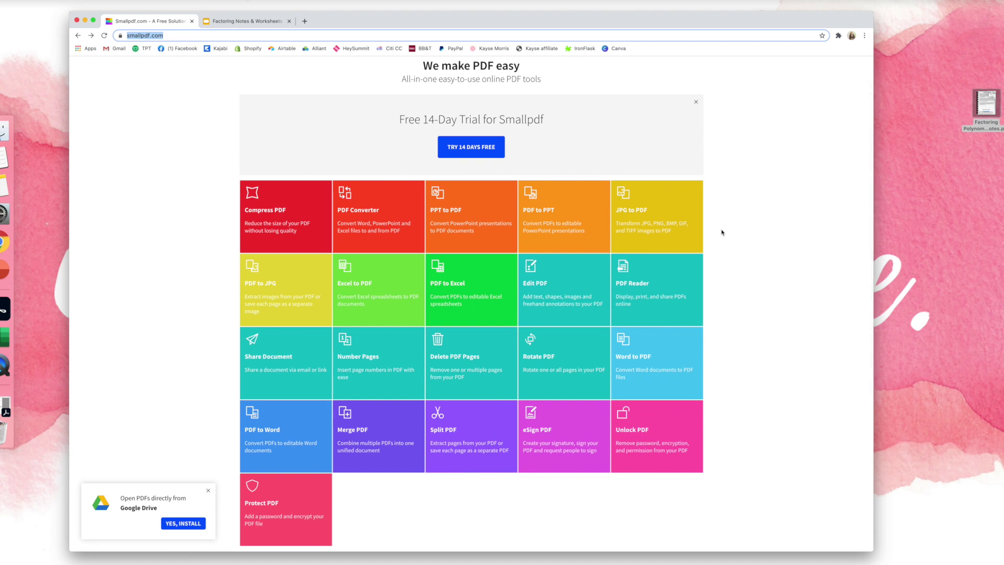
pyautogui.click(722, 232)
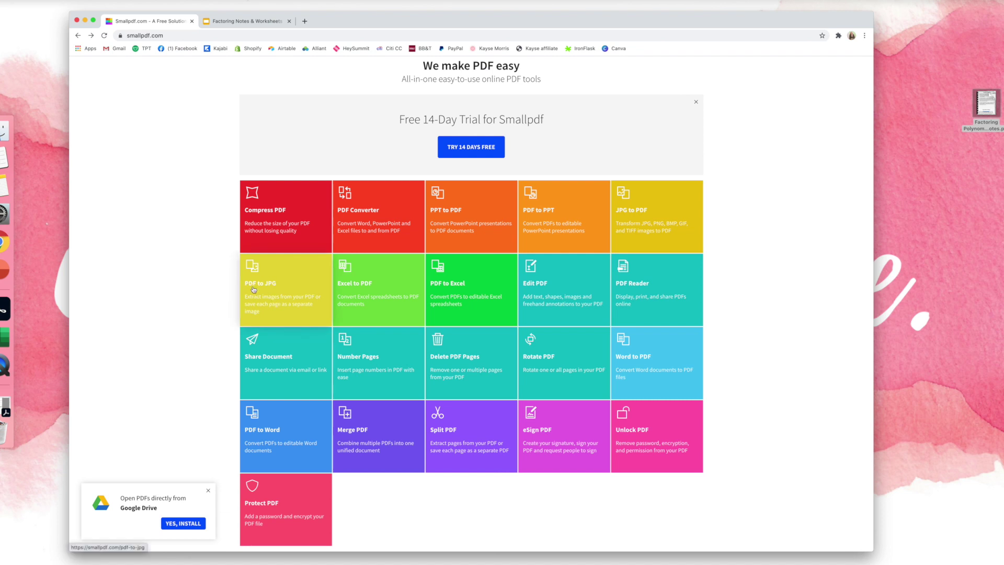
pyautogui.scroll(1, 272, 298)
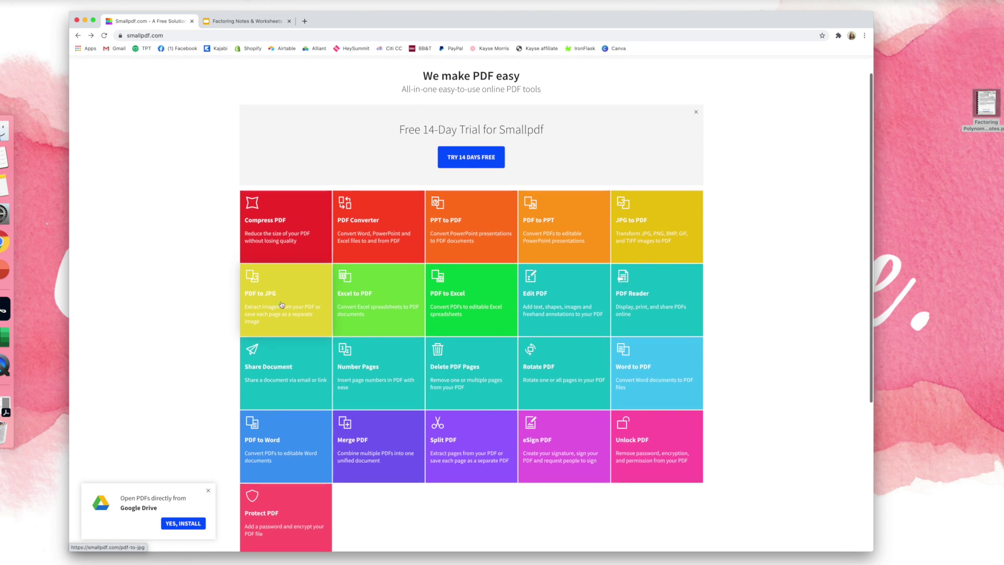
pyautogui.click(281, 305)
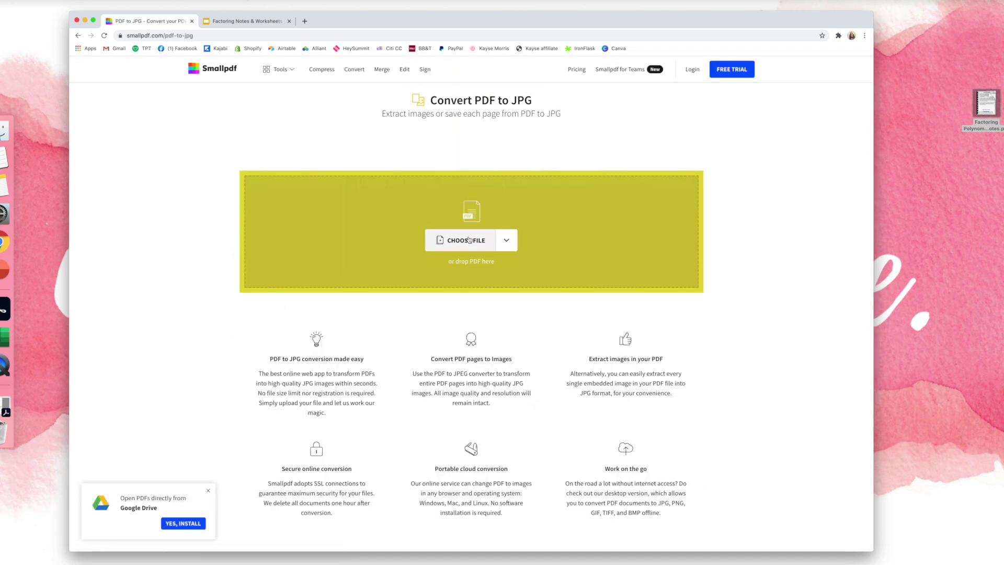
# - Upload the Factoring Polynomials Notes PDF and convert its entire pages to JPG
pyautogui.click(469, 240)
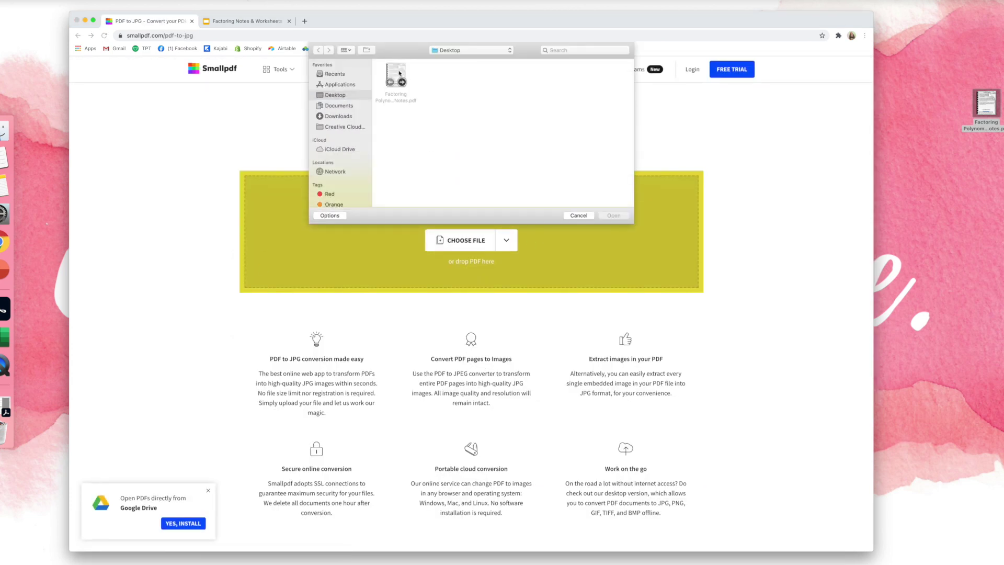
pyautogui.doubleClick(397, 74)
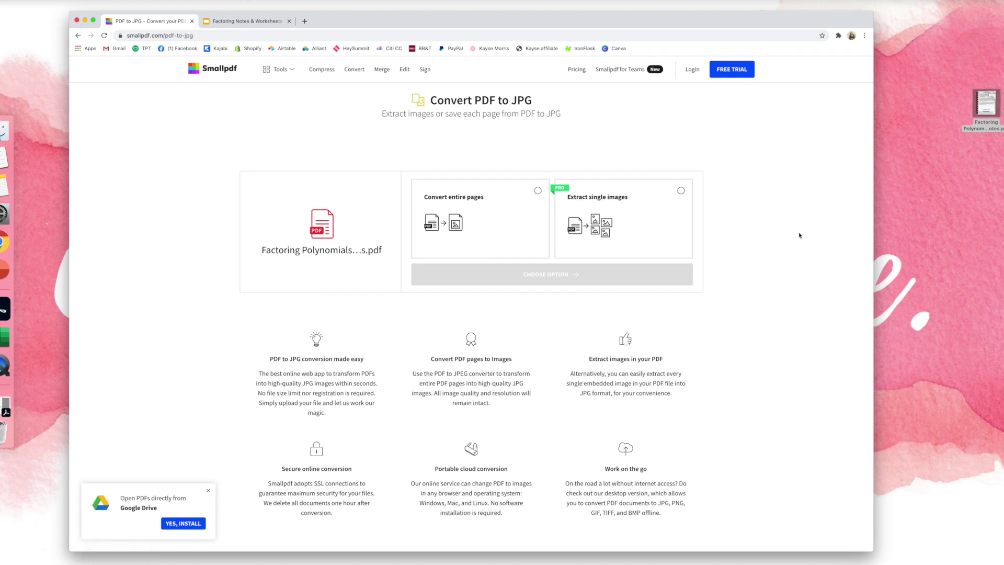
pyautogui.click(462, 212)
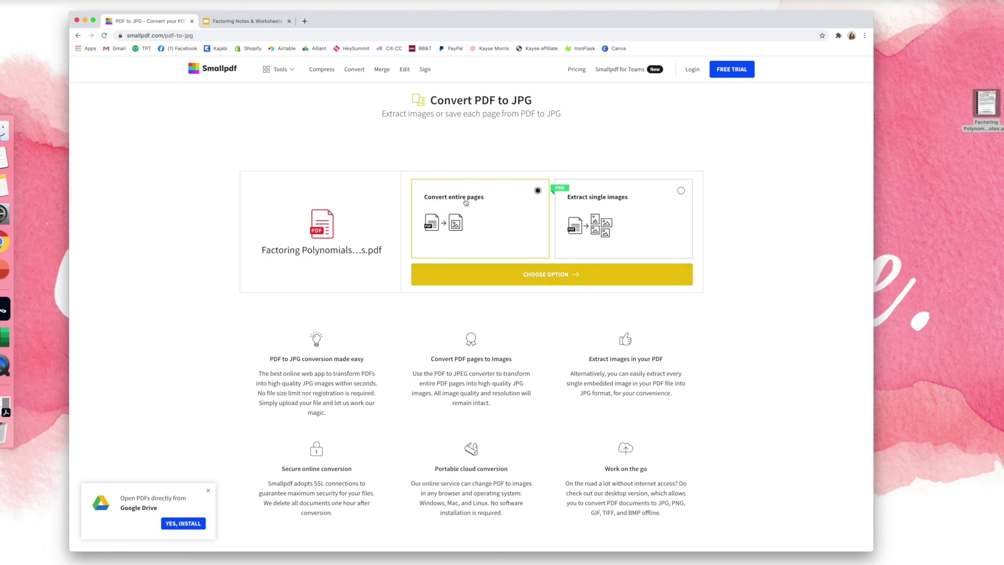
pyautogui.click(512, 274)
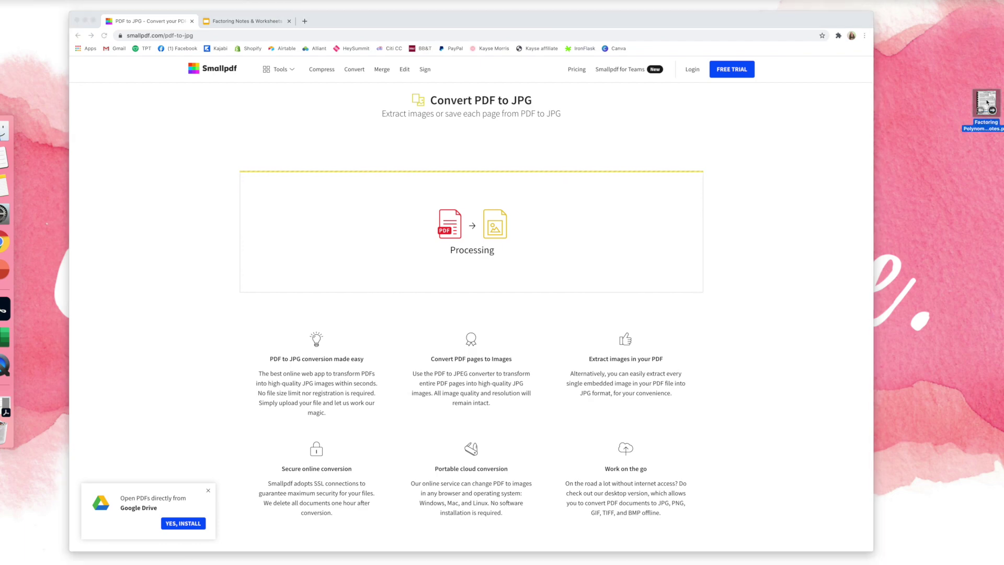
pyautogui.click(4, 405)
# - Scroll through the worksheet pages in Acrobat, clearing an accidental text selection
pyautogui.scroll(15, 610, 281)
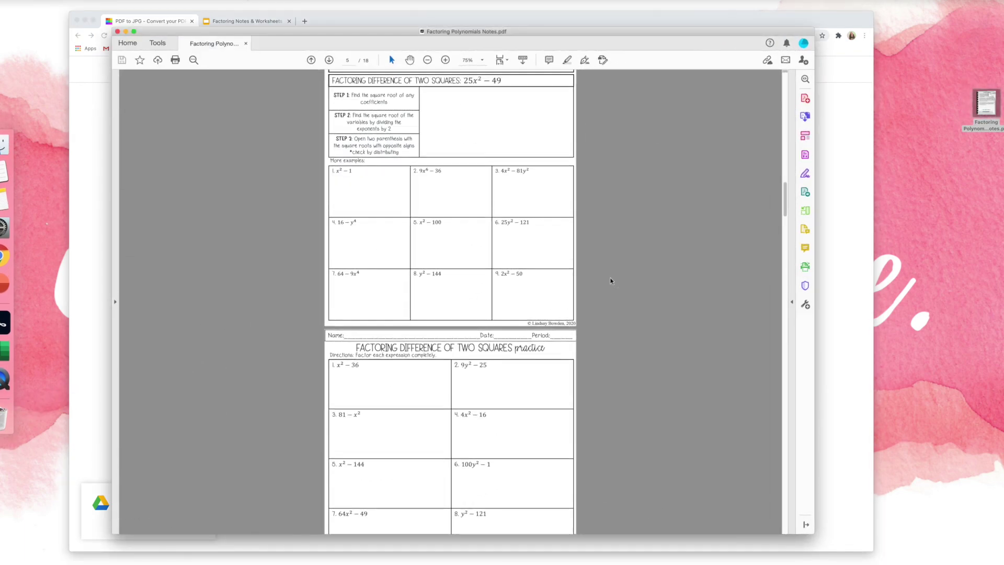
pyautogui.scroll(5, 610, 278)
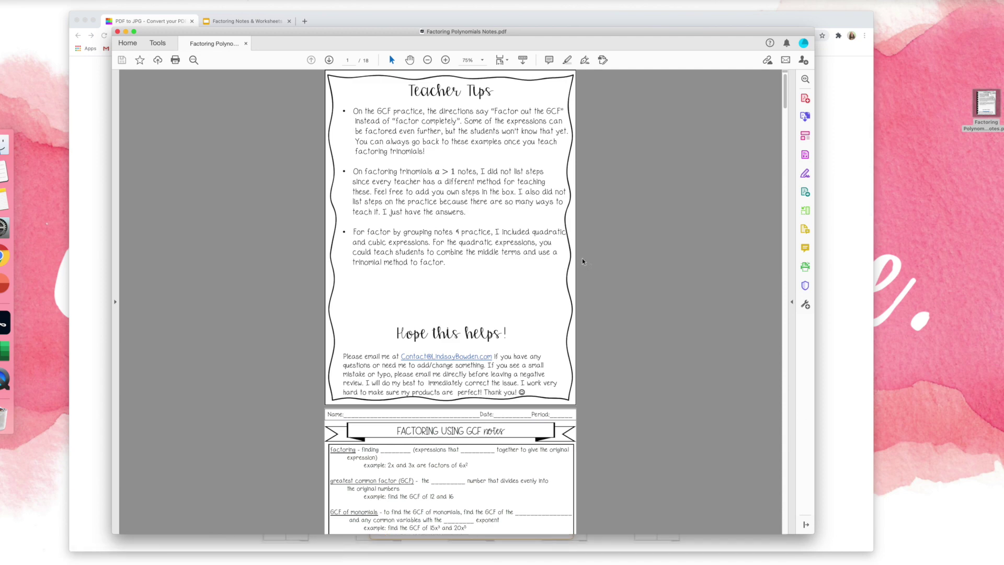
pyautogui.scroll(-5, 583, 261)
pyautogui.scroll(-2, 583, 262)
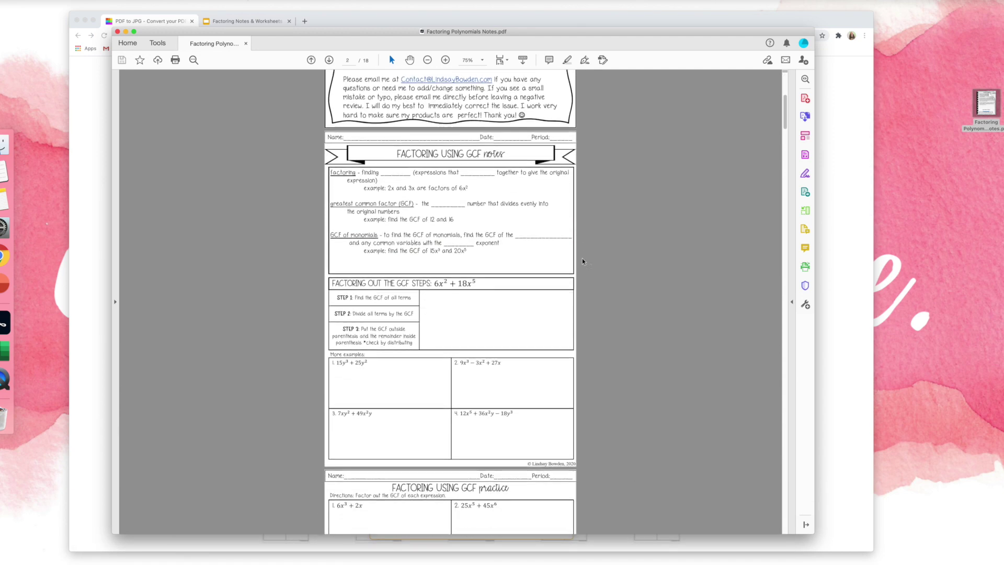
pyautogui.scroll(-5, 497, 250)
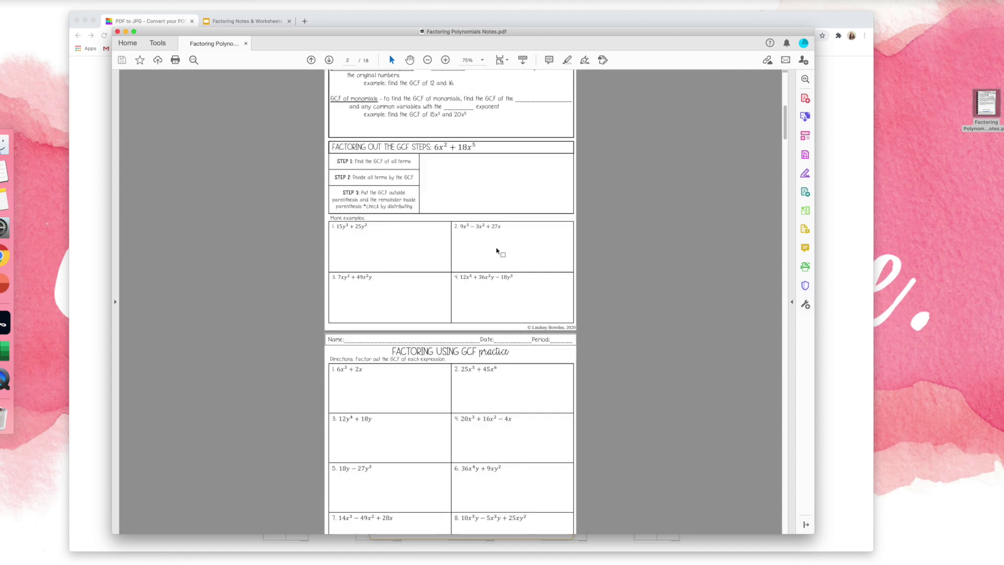
pyautogui.scroll(5, 497, 251)
pyautogui.scroll(1, 497, 251)
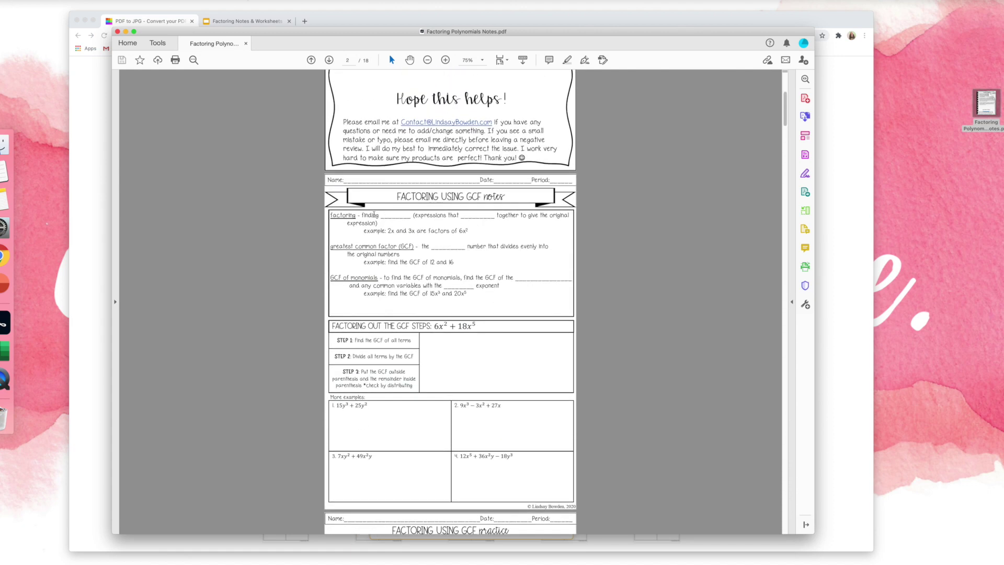
pyautogui.moveTo(379, 216); pyautogui.dragTo(446, 215)
pyautogui.click(590, 264)
# - Draw a box in problem 1's answer area, undo it, and return to Smallpdf's results
pyautogui.scroll(-6, 590, 265)
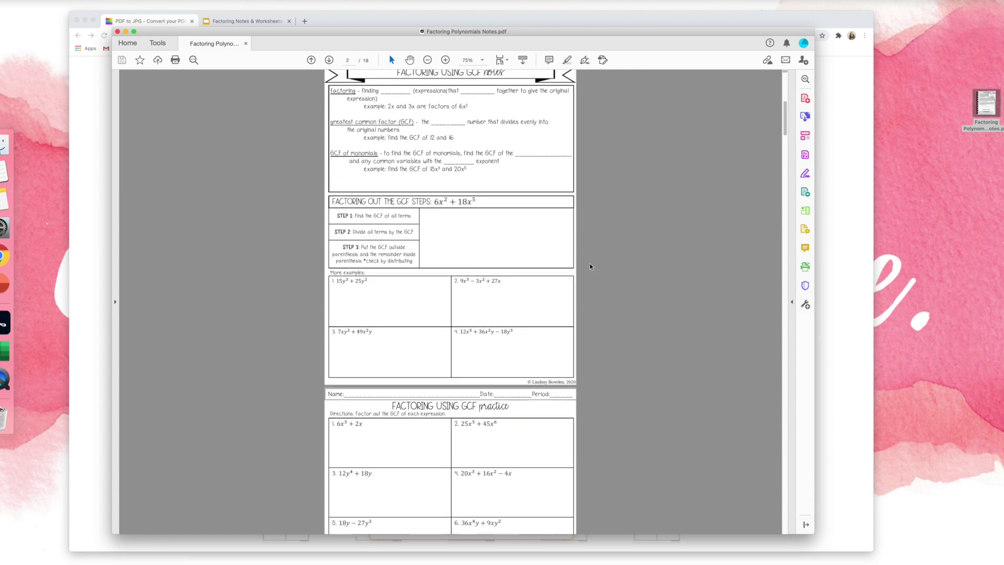
pyautogui.scroll(-3, 590, 267)
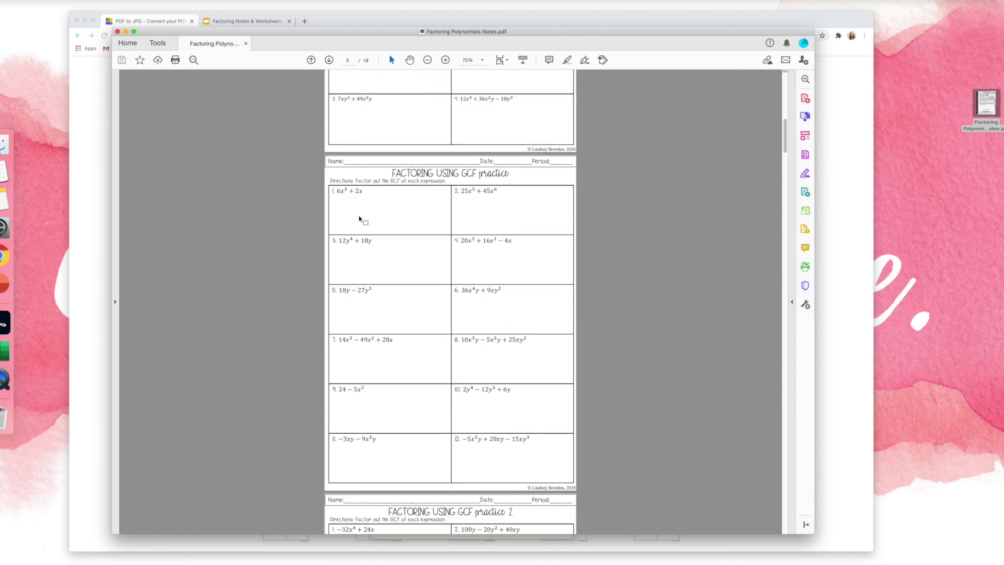
pyautogui.moveTo(343, 206); pyautogui.dragTo(430, 231)
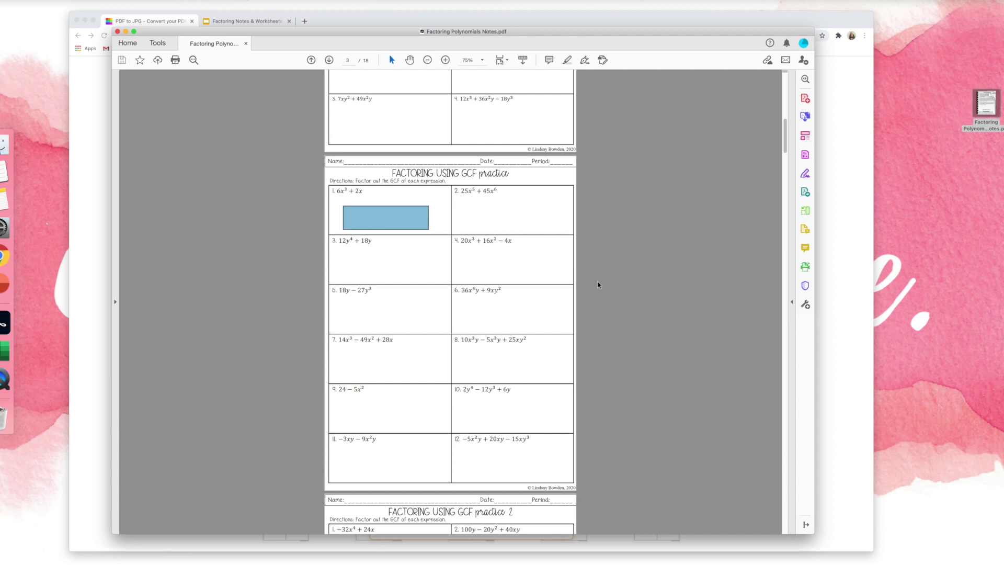
pyautogui.press('super+z')
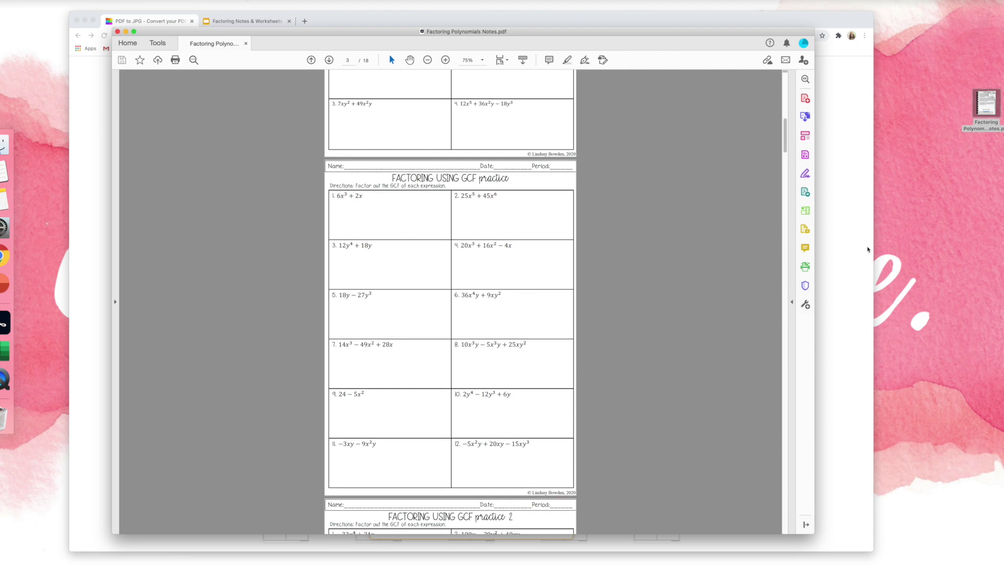
pyautogui.click(849, 247)
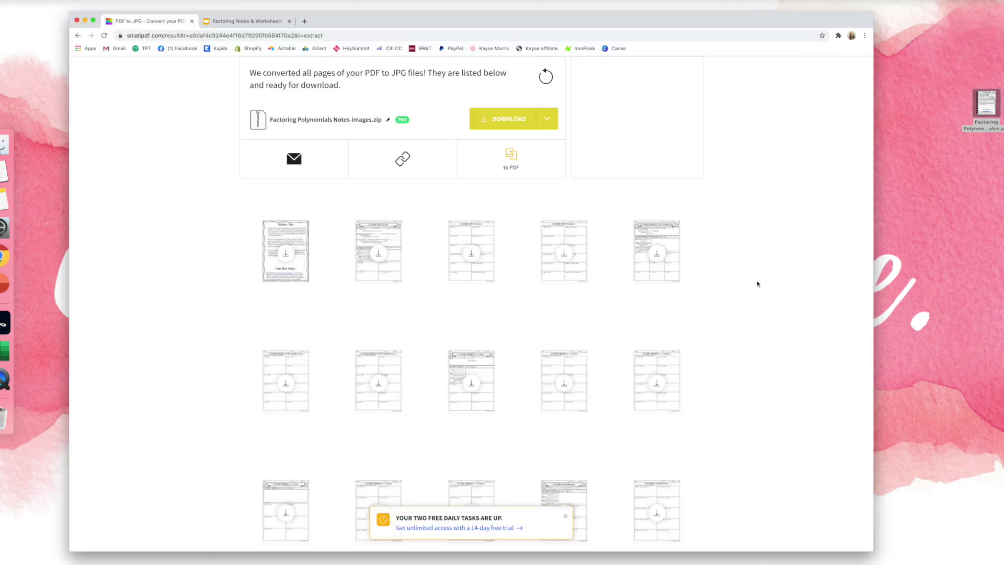
# - Download the JPG zip, extract it, and open the Factoring Polynomials Notes-images (1) folder on the desktop
pyautogui.scroll(3, 758, 284)
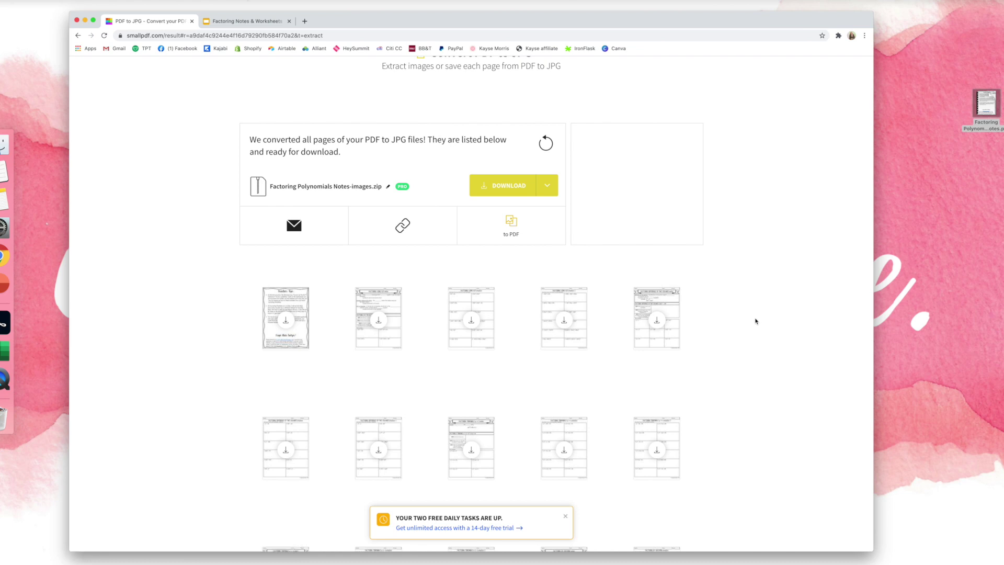
pyautogui.click(510, 186)
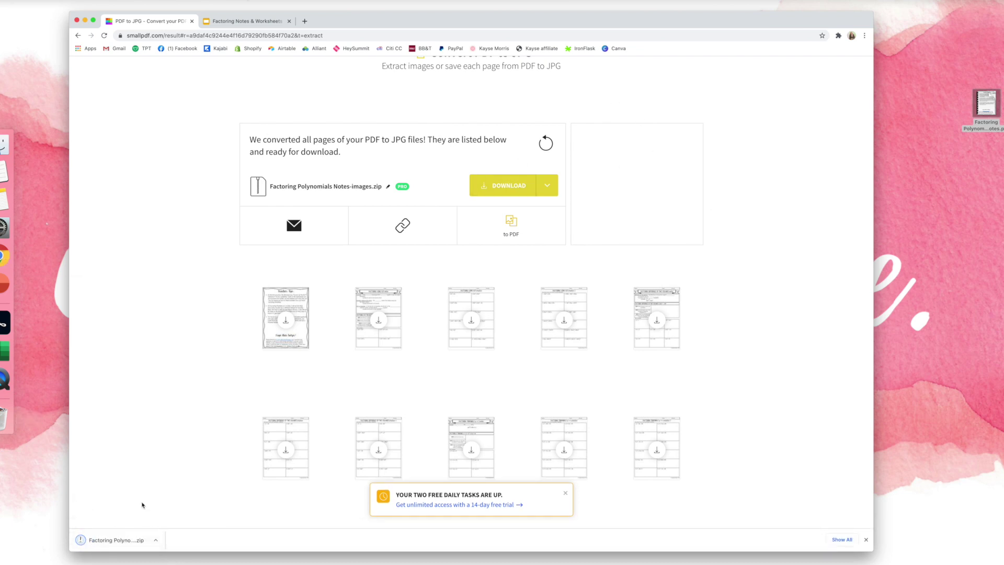
pyautogui.click(123, 541)
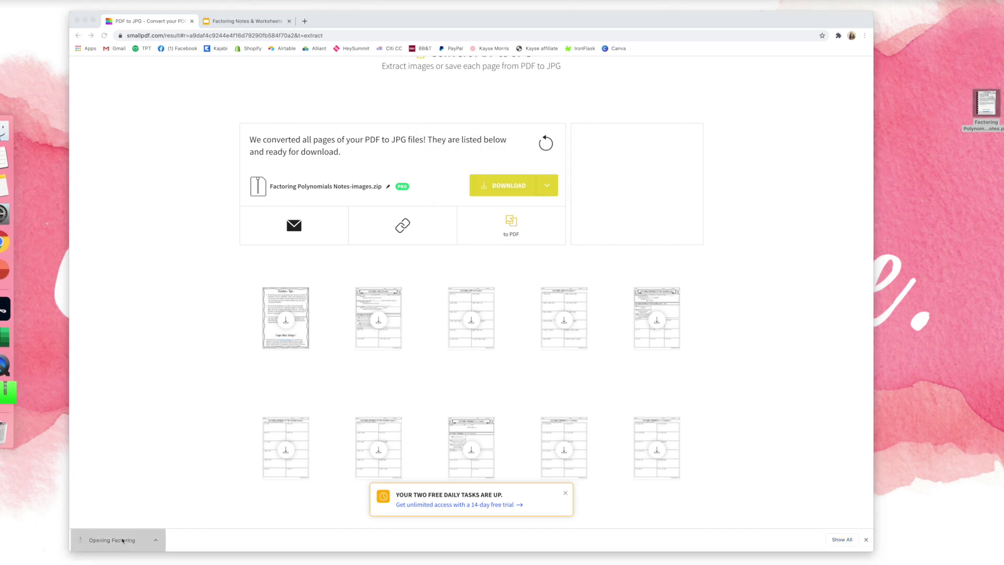
pyautogui.moveTo(301, 238); pyautogui.dragTo(926, 198)
pyautogui.click(240, 206)
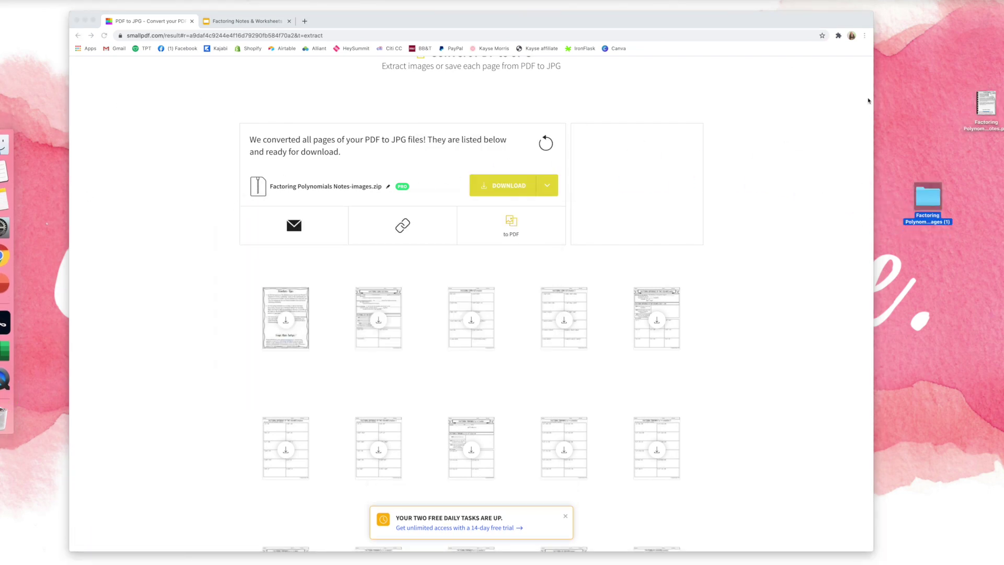
pyautogui.doubleClick(926, 198)
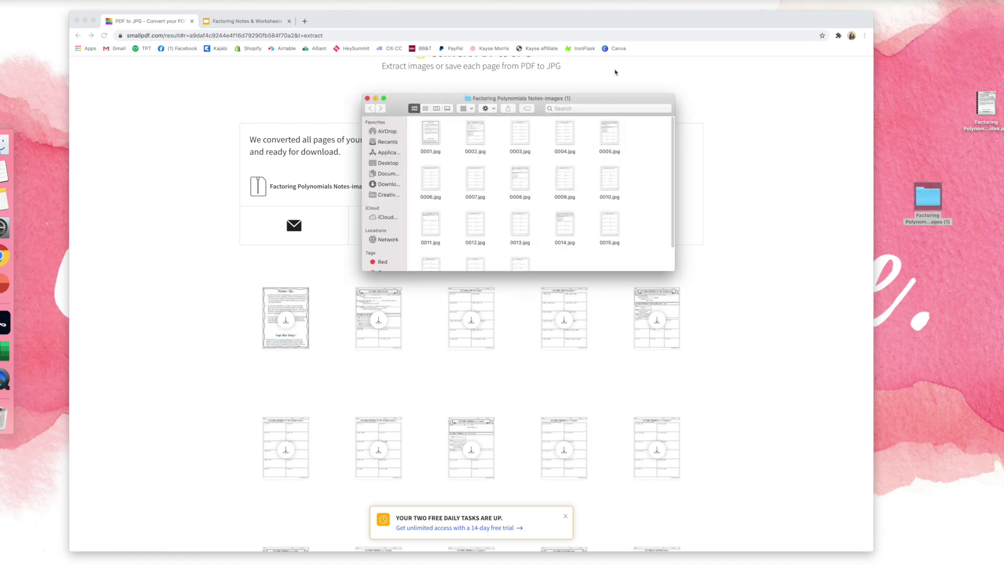
# - Minimize the browser, enlarge the images folder window, and show large previews
pyautogui.click(85, 23)
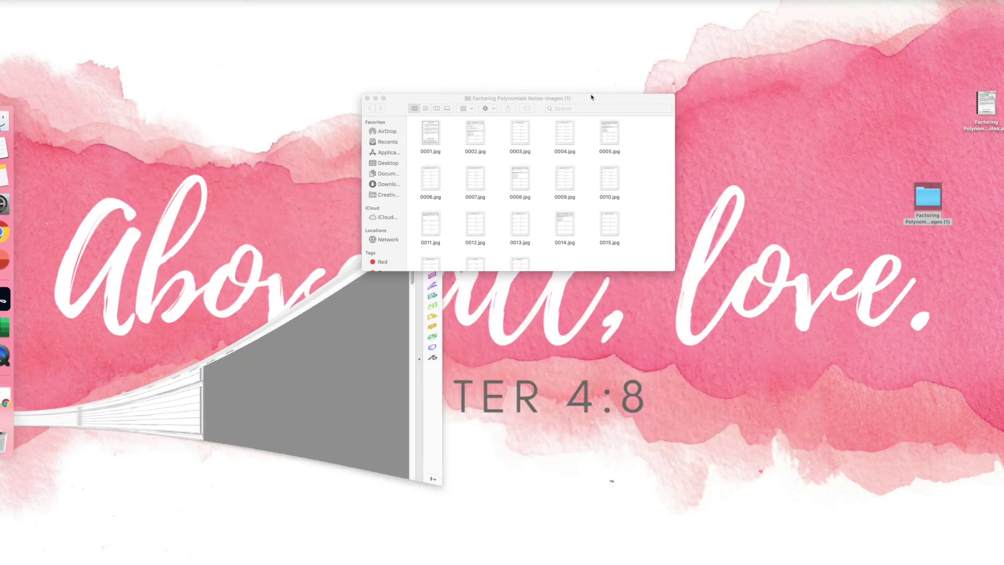
pyautogui.moveTo(580, 99); pyautogui.dragTo(420, 63)
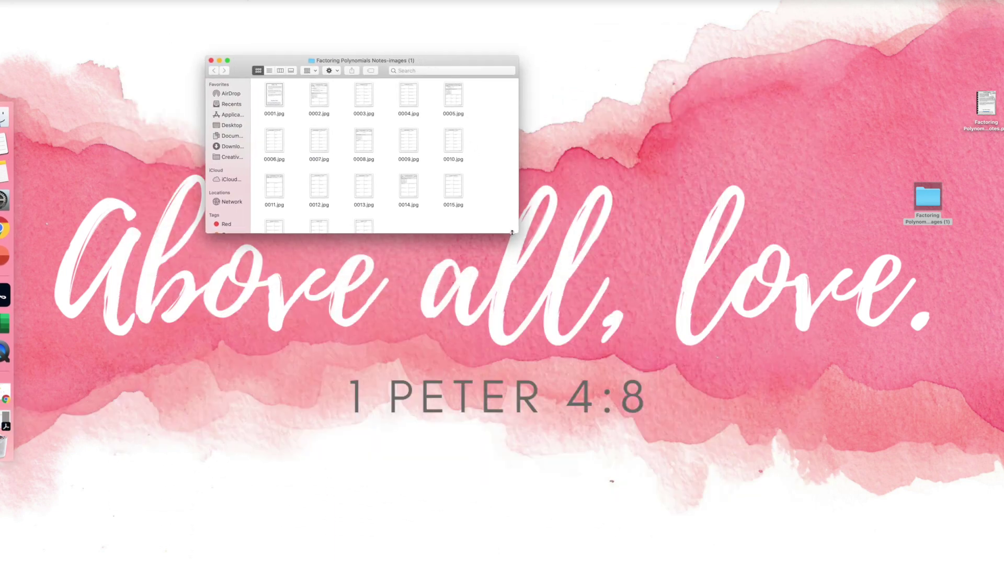
pyautogui.moveTo(471, 61); pyautogui.dragTo(503, 127)
pyautogui.moveTo(538, 302); pyautogui.dragTo(763, 549)
pyautogui.press('super+equal')
pyautogui.press('super+equal')
pyautogui.press('super+equal')
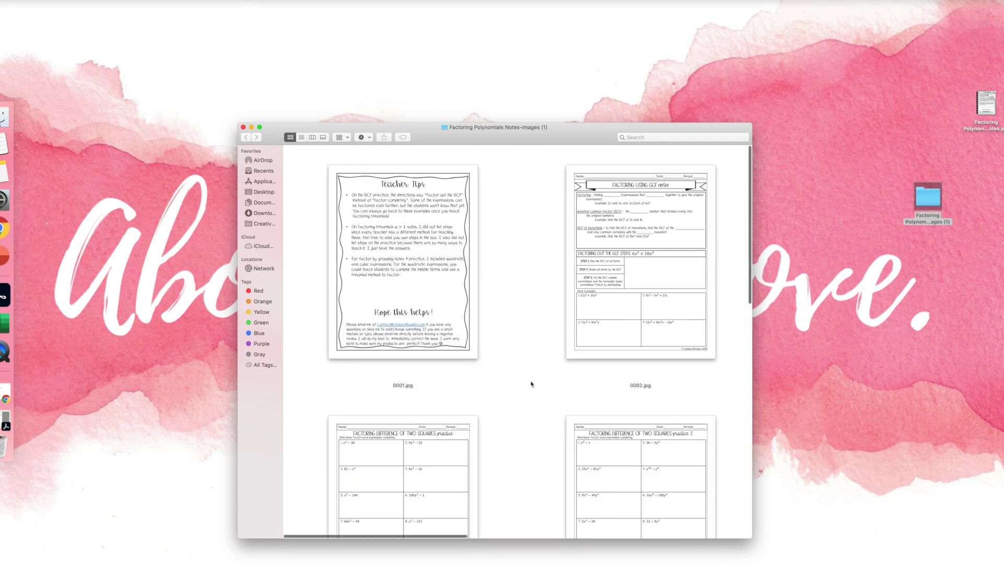
# - Delete the Teacher Tips page 0001.jpg, leaving 0002–0018.jpg, and close the folder
pyautogui.click(441, 301)
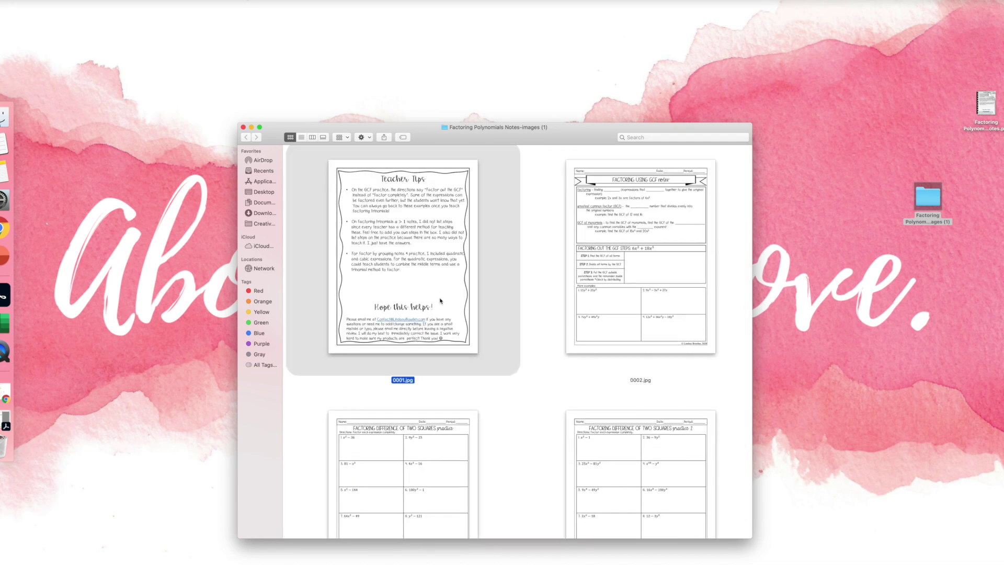
pyautogui.rightClick(438, 285)
pyautogui.click(452, 312)
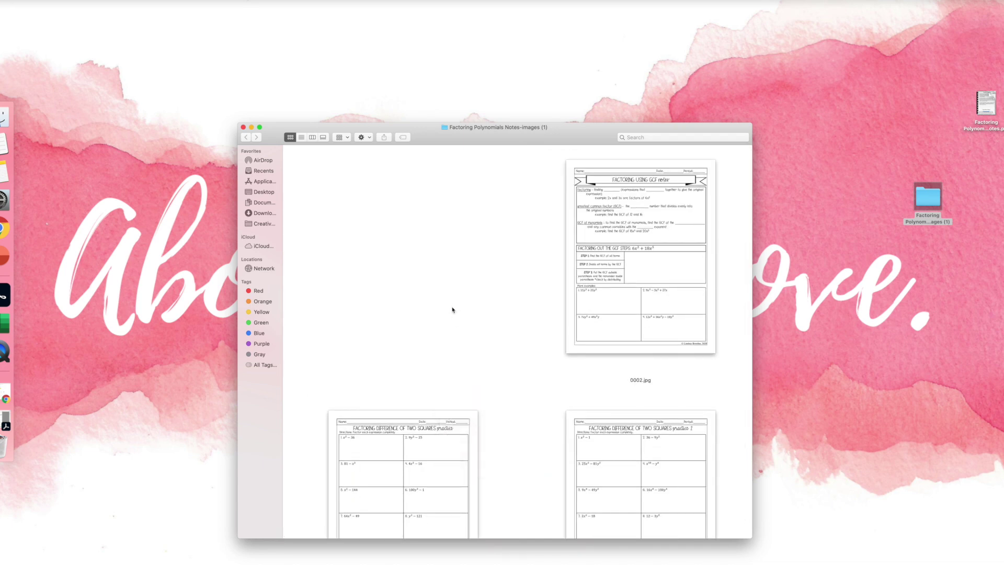
pyautogui.press('super+minus')
pyautogui.press('super+minus')
pyautogui.press('super+minus')
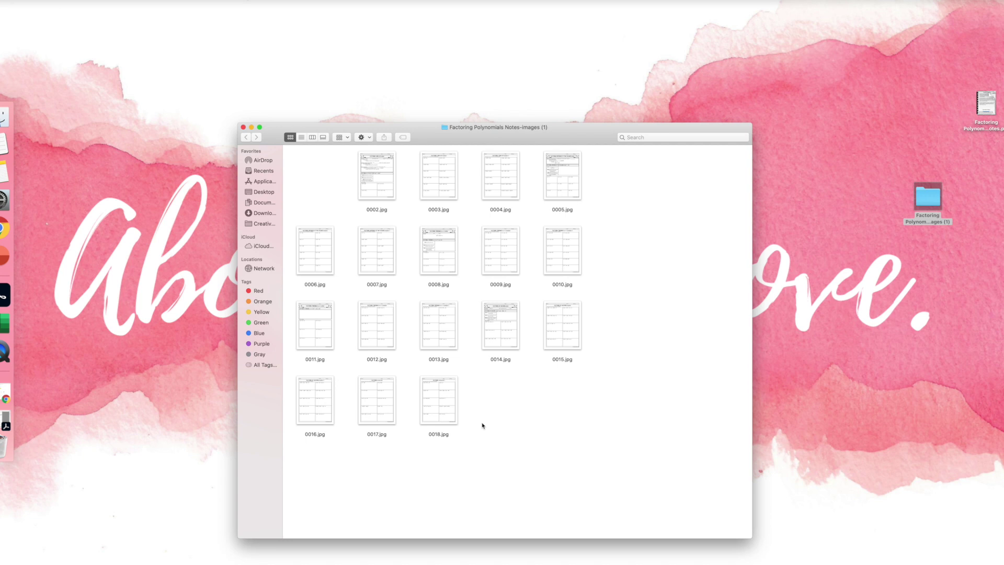
pyautogui.click(242, 127)
# - Set the first slide's background to the Factoring Using GCF notes JPG from the images folder
pyautogui.click(6, 395)
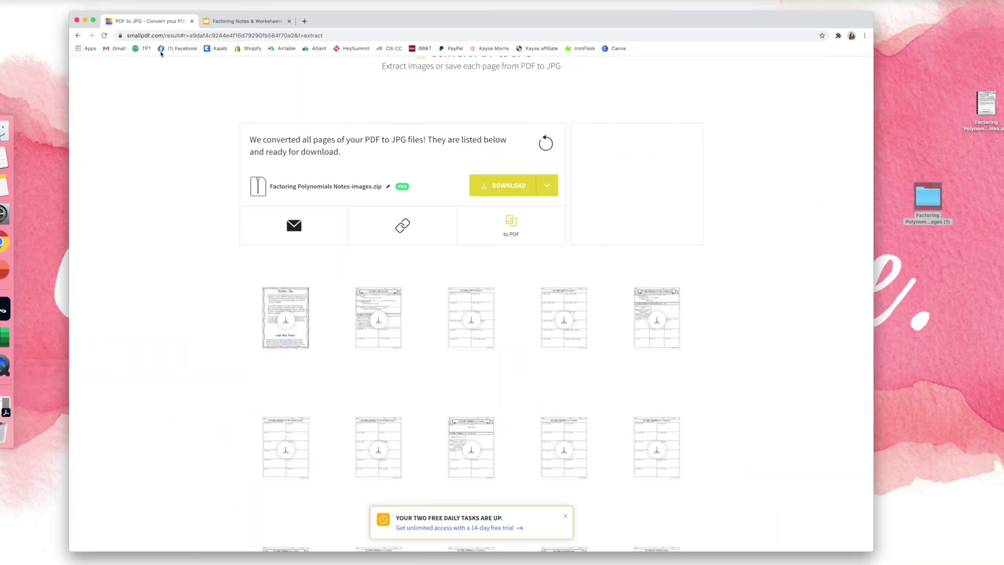
pyautogui.click(235, 26)
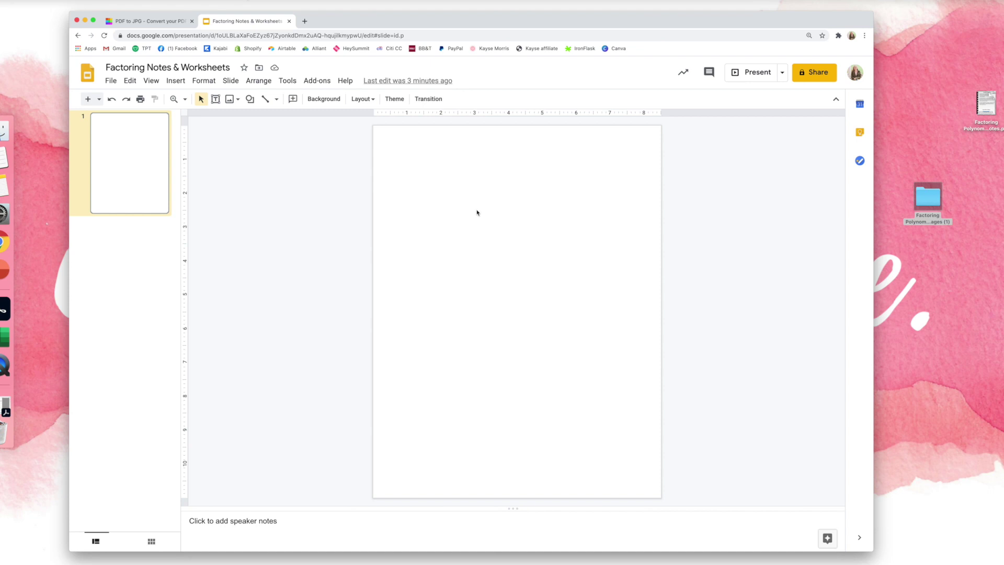
pyautogui.click(324, 101)
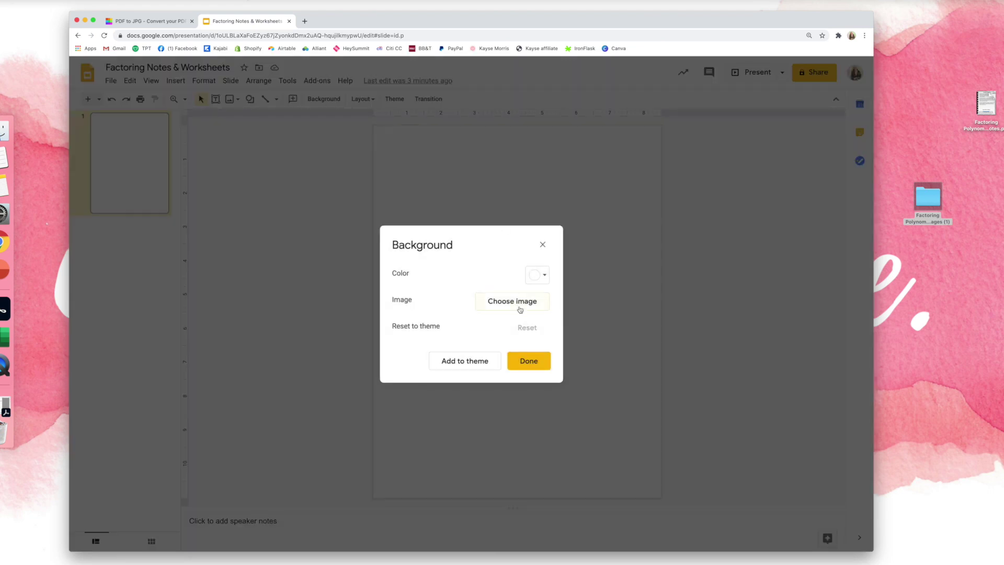
pyautogui.click(519, 309)
pyautogui.click(471, 372)
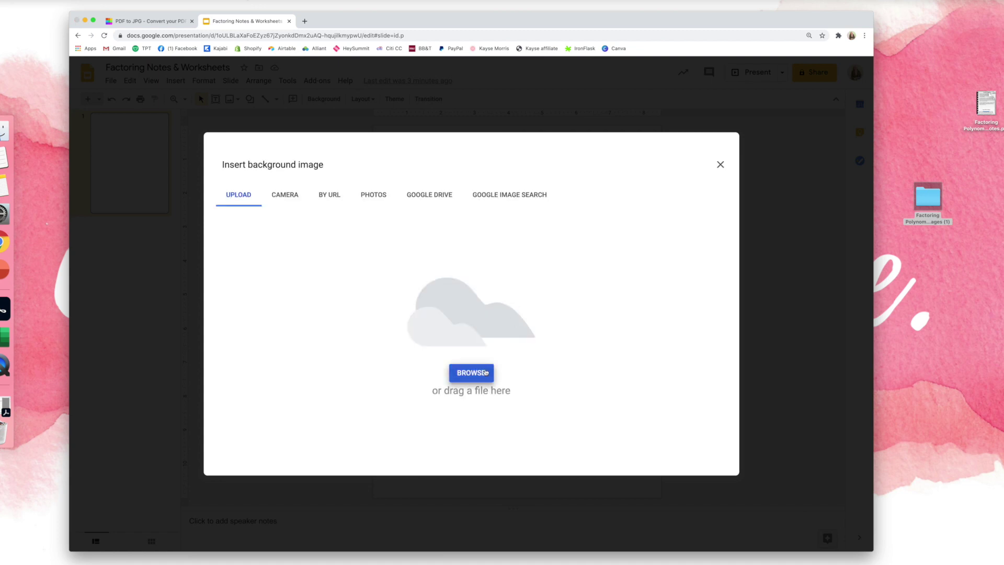
pyautogui.doubleClick(396, 78)
pyautogui.doubleClick(399, 75)
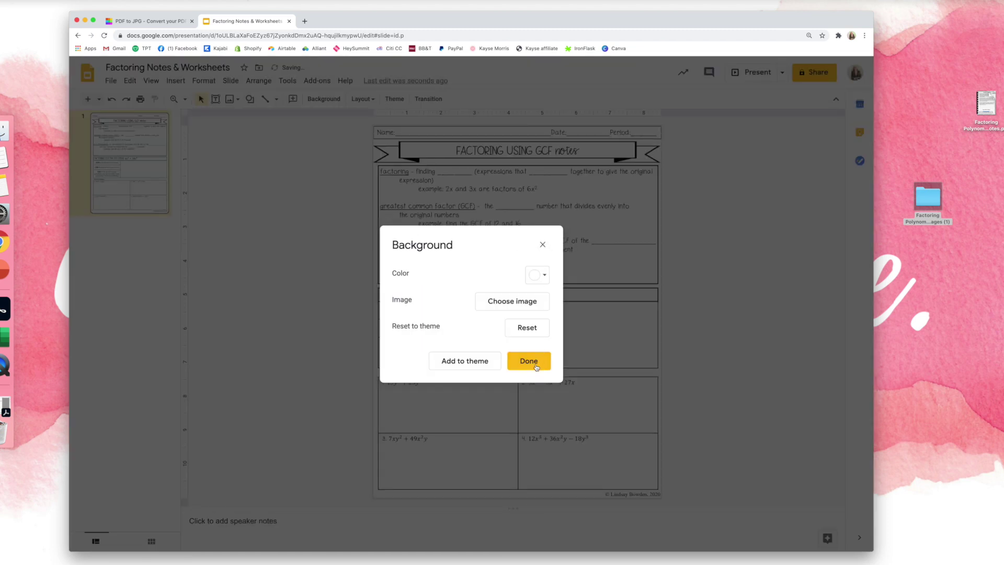
pyautogui.click(529, 361)
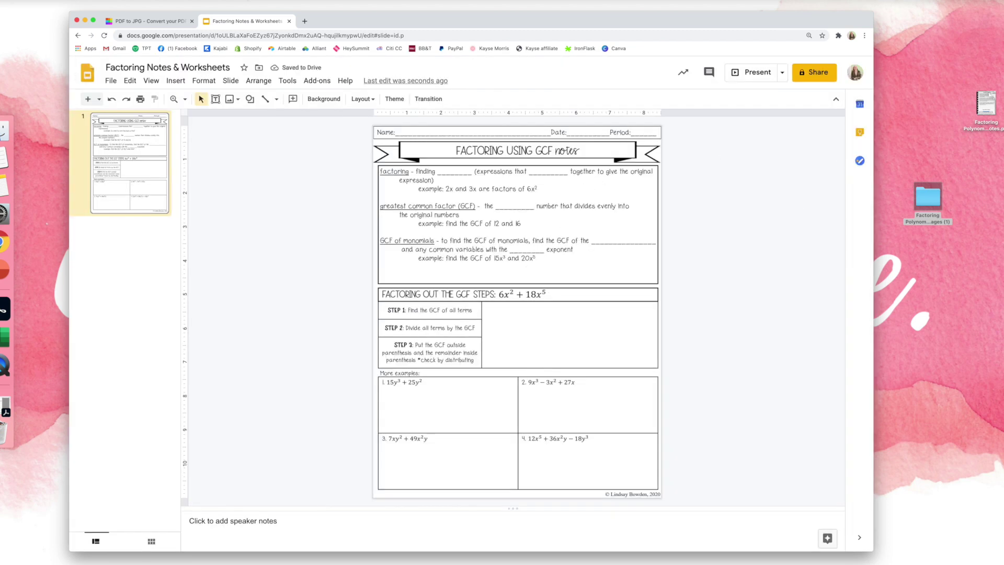
pyautogui.click(132, 244)
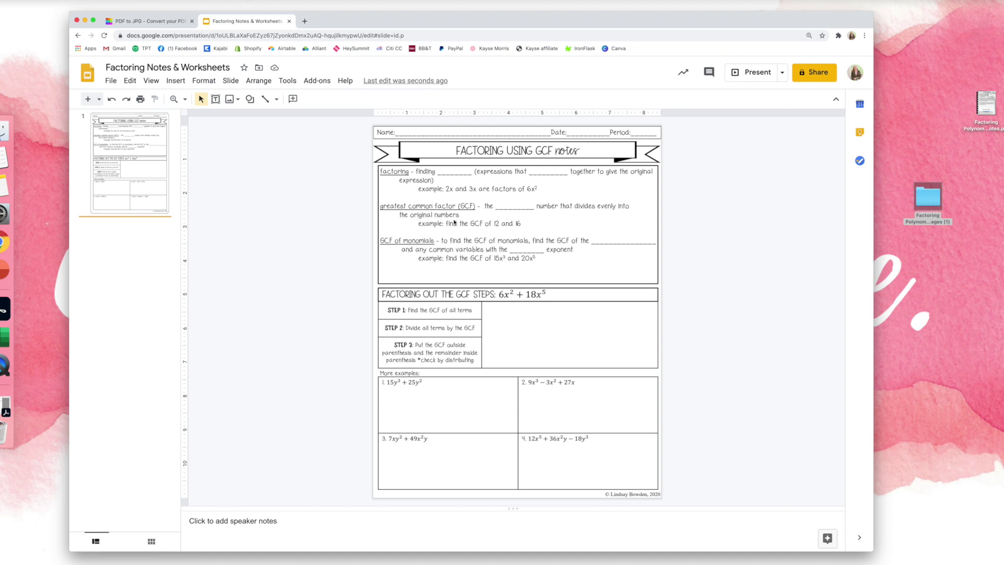
# - From the first slide, launch Slides Toolbox's Import Tools and start 'Create slides from images'
pyautogui.click(498, 207)
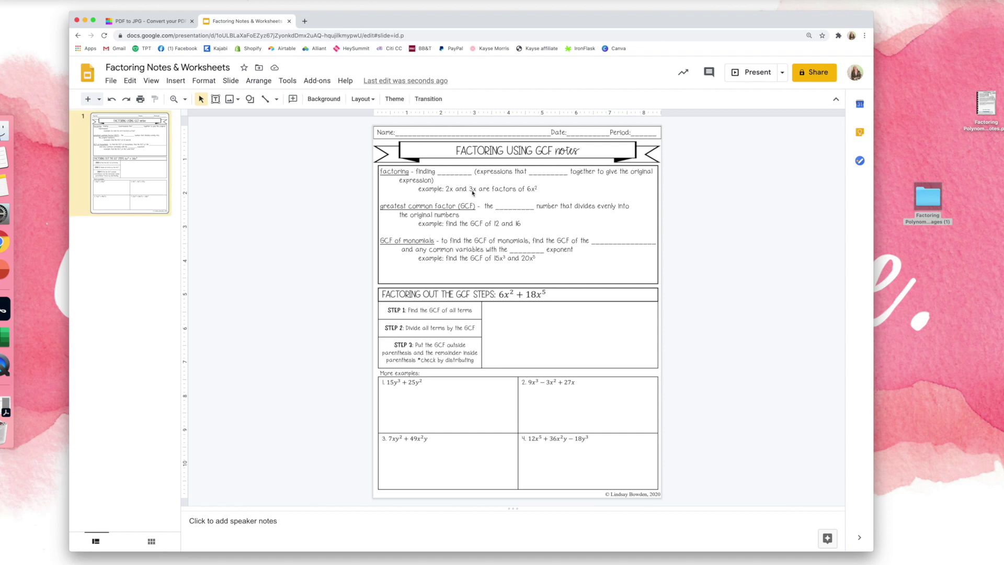
pyautogui.moveTo(473, 190); pyautogui.dragTo(587, 293)
pyautogui.click(323, 81)
pyautogui.moveTo(340, 156)
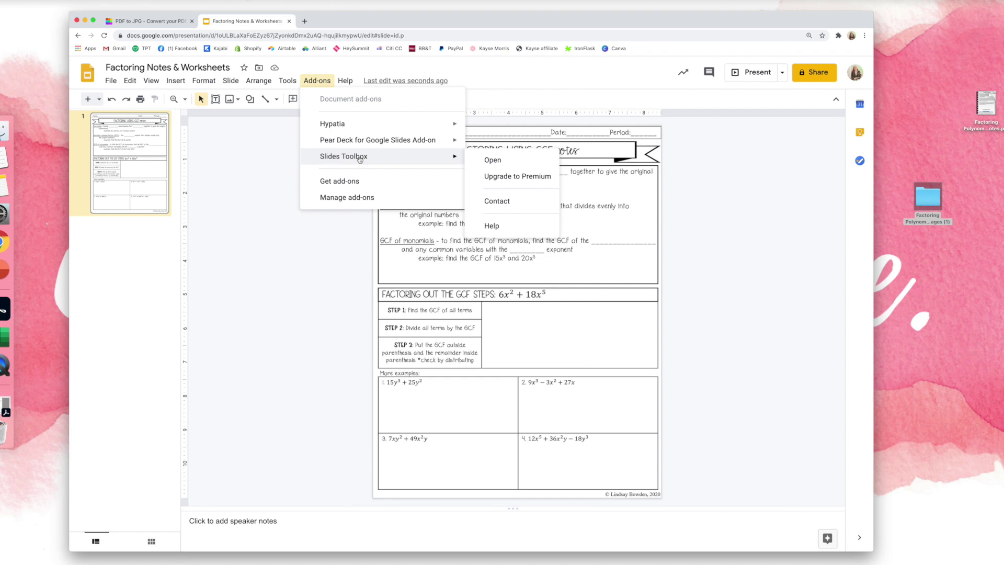
pyautogui.click(493, 160)
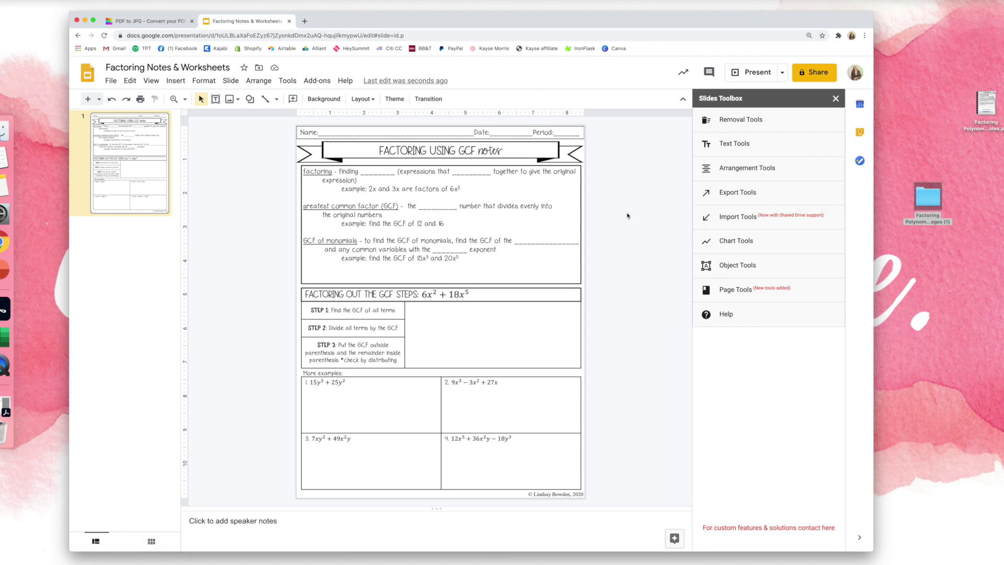
pyautogui.click(739, 222)
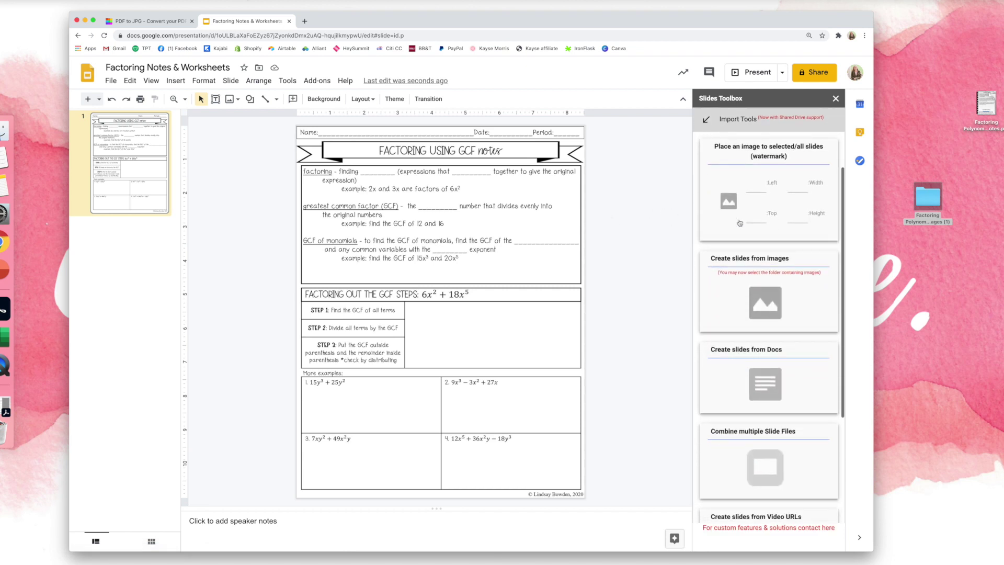
pyautogui.click(763, 299)
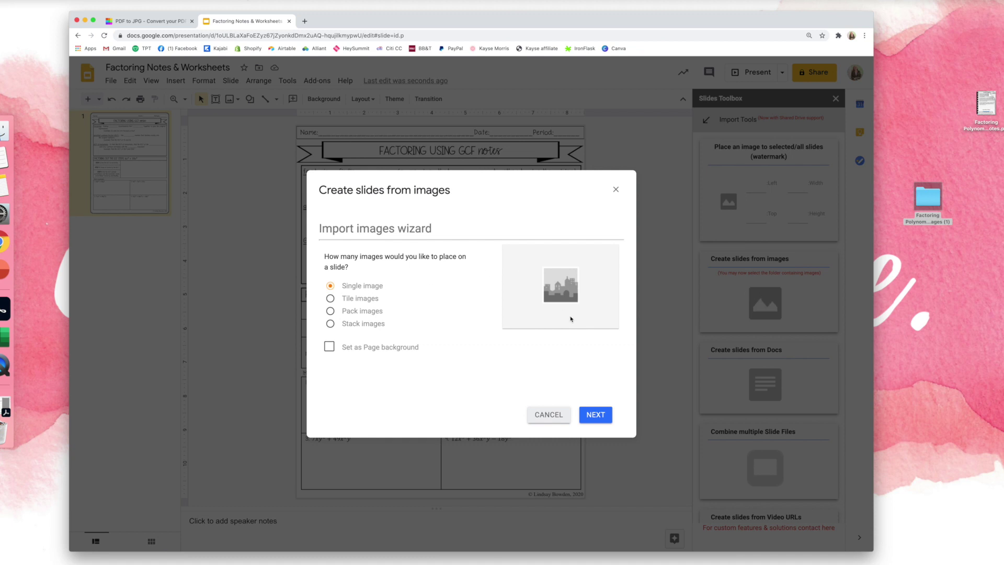
pyautogui.click(328, 348)
pyautogui.click(595, 414)
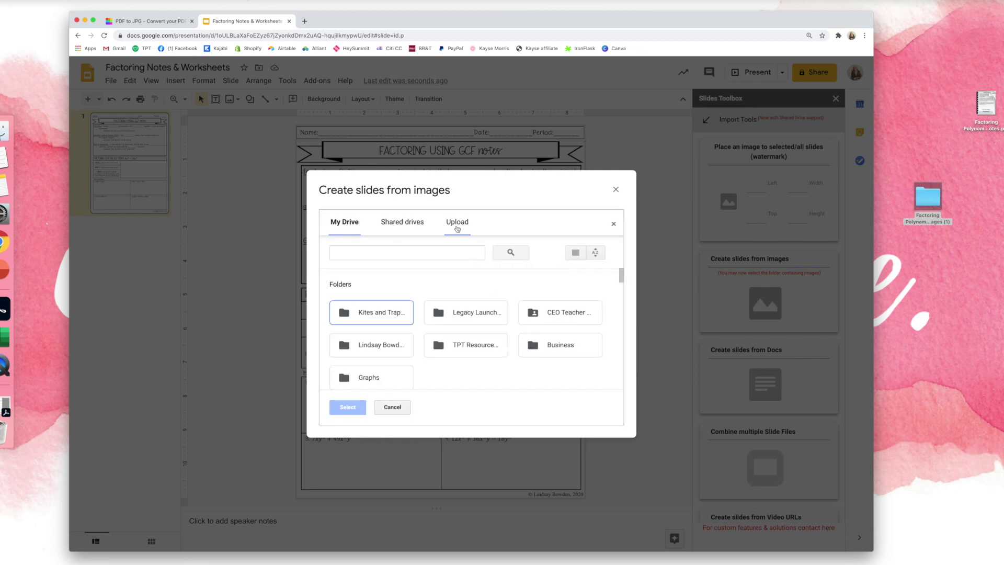
pyautogui.click(456, 226)
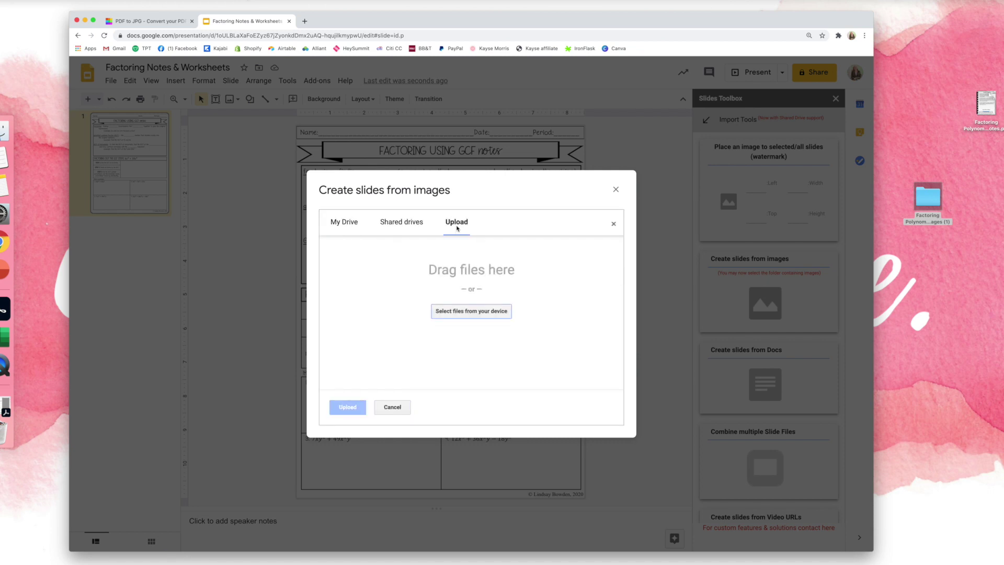
pyautogui.click(467, 311)
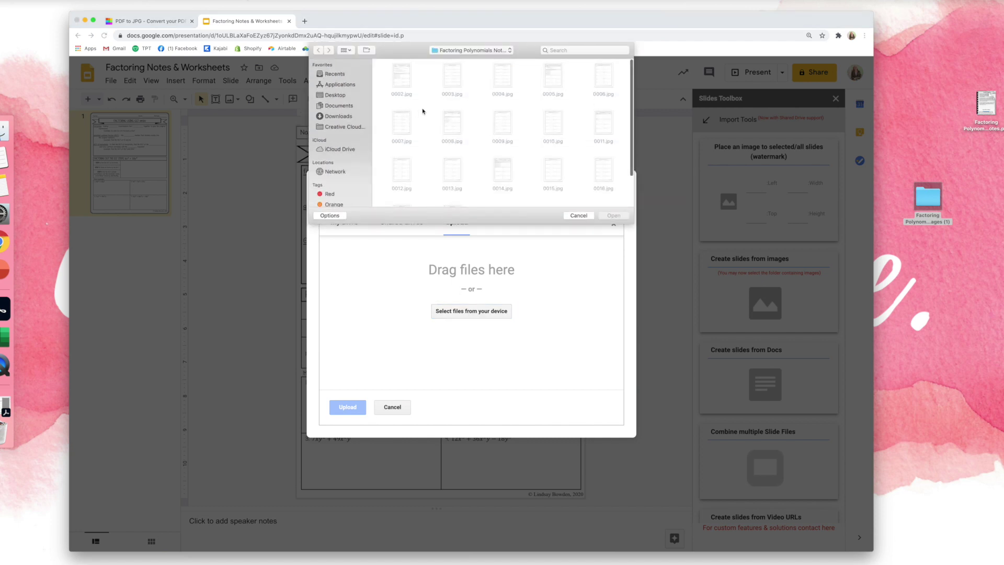
pyautogui.press('super+a')
pyautogui.keyDown('super'); pyautogui.click(404, 76); pyautogui.keyUp('super')
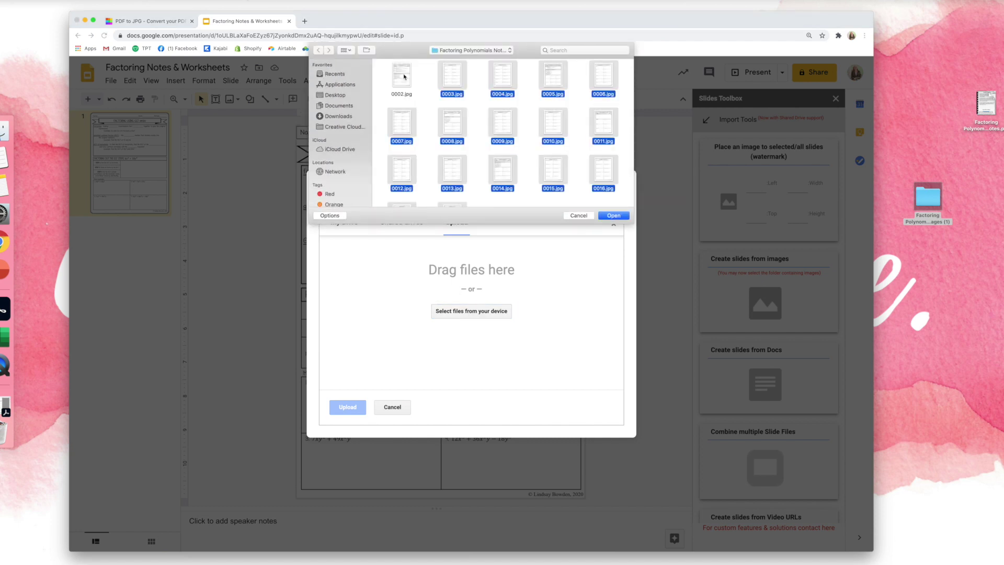
pyautogui.click(621, 216)
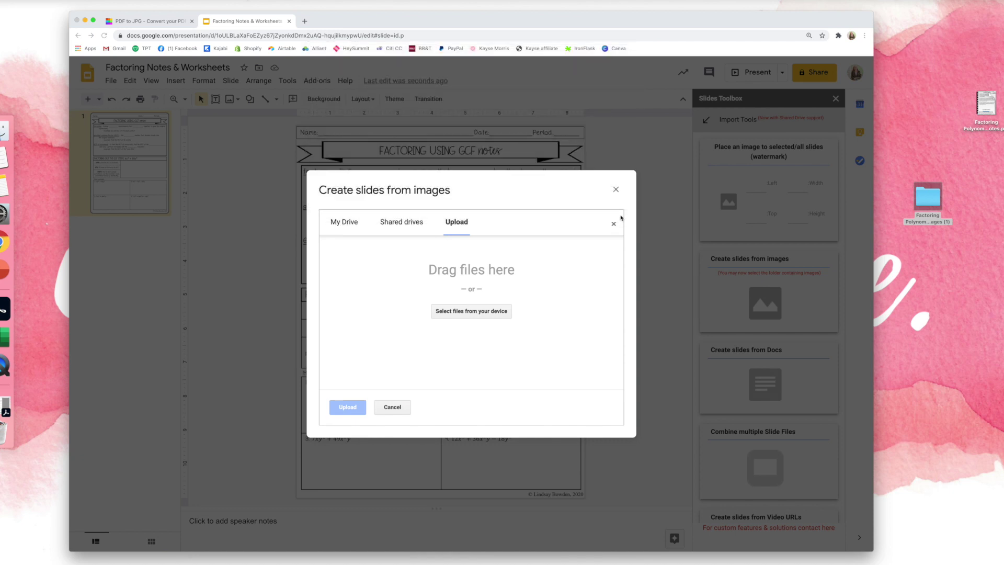
pyautogui.click(351, 408)
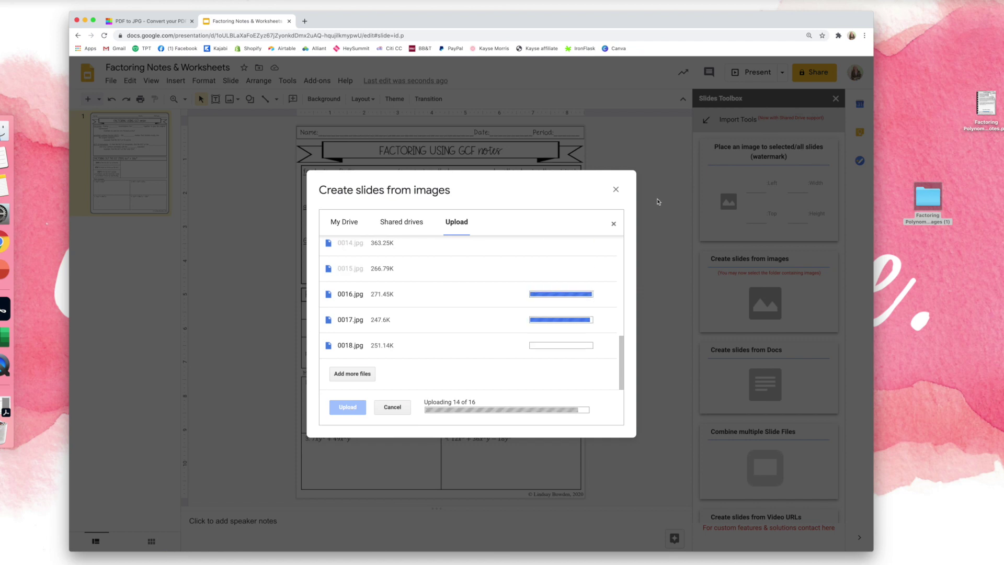
pyautogui.click(616, 190)
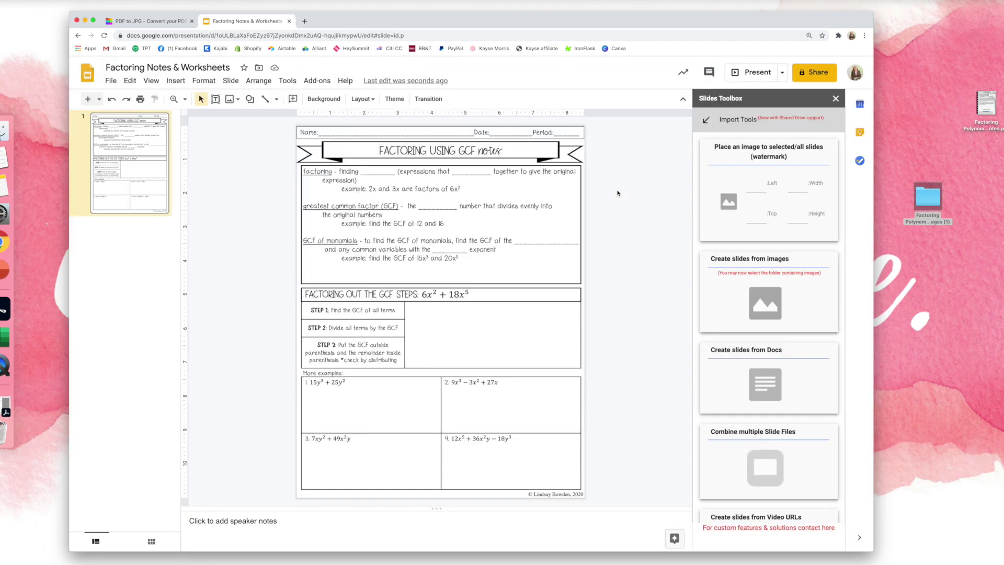
# - Reopen the Slides Toolbox add-on and show its import tools
pyautogui.click(835, 98)
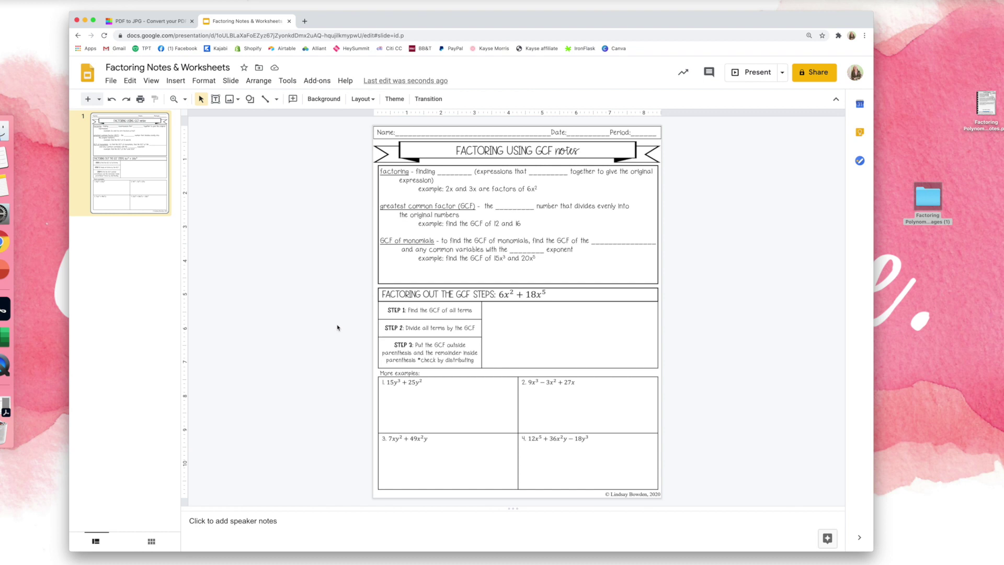
pyautogui.click(156, 296)
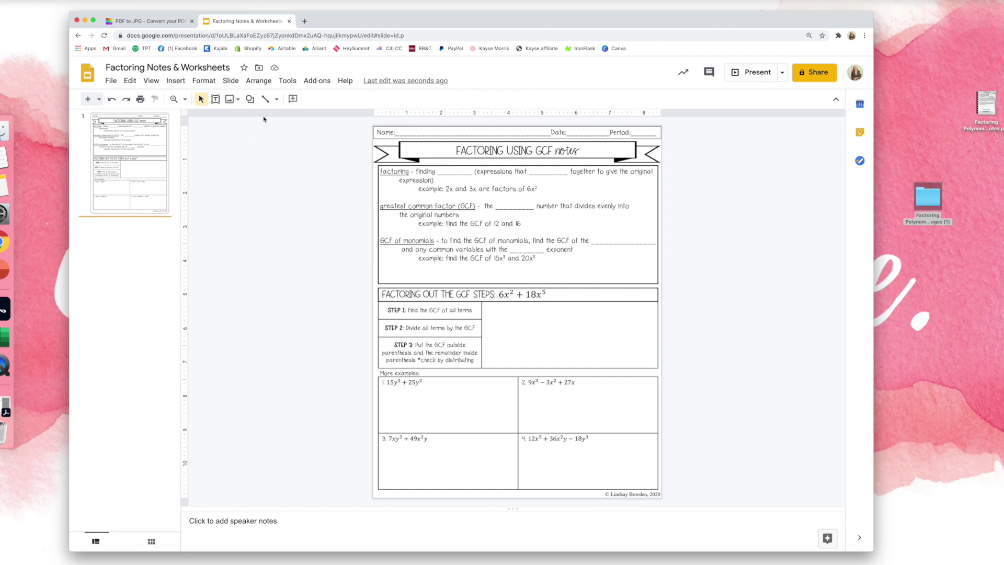
pyautogui.click(287, 81)
pyautogui.moveTo(316, 81)
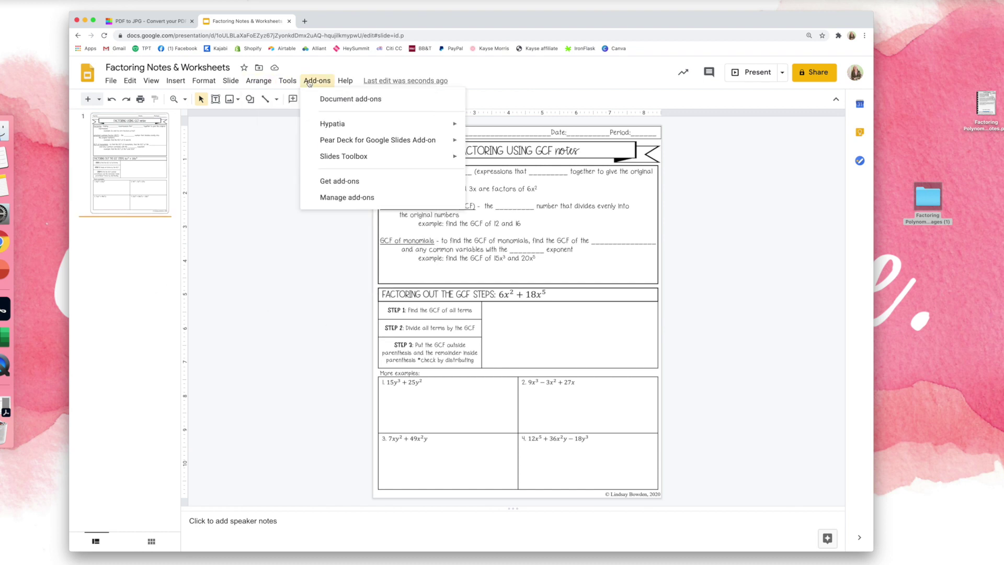
pyautogui.moveTo(345, 155)
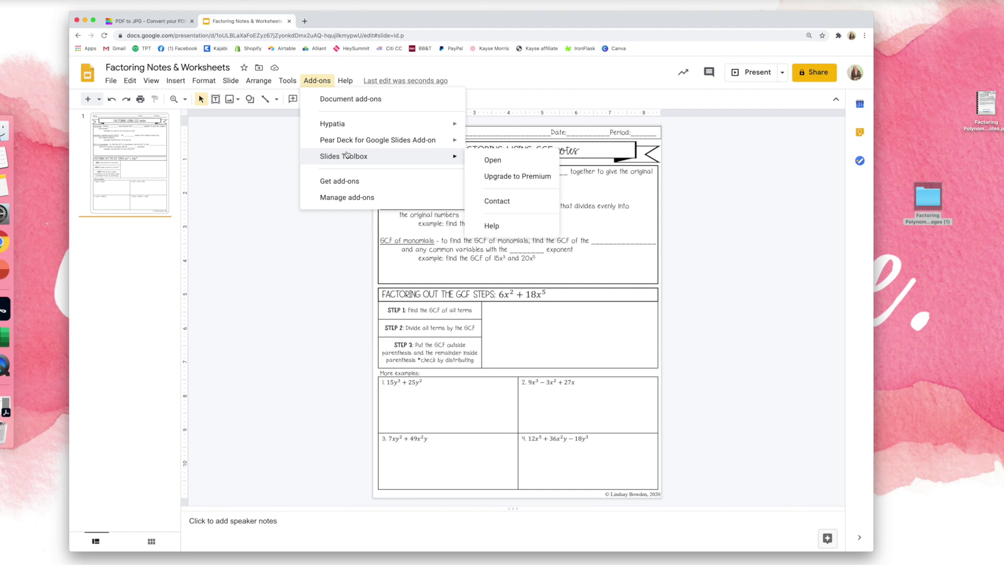
pyautogui.click(473, 160)
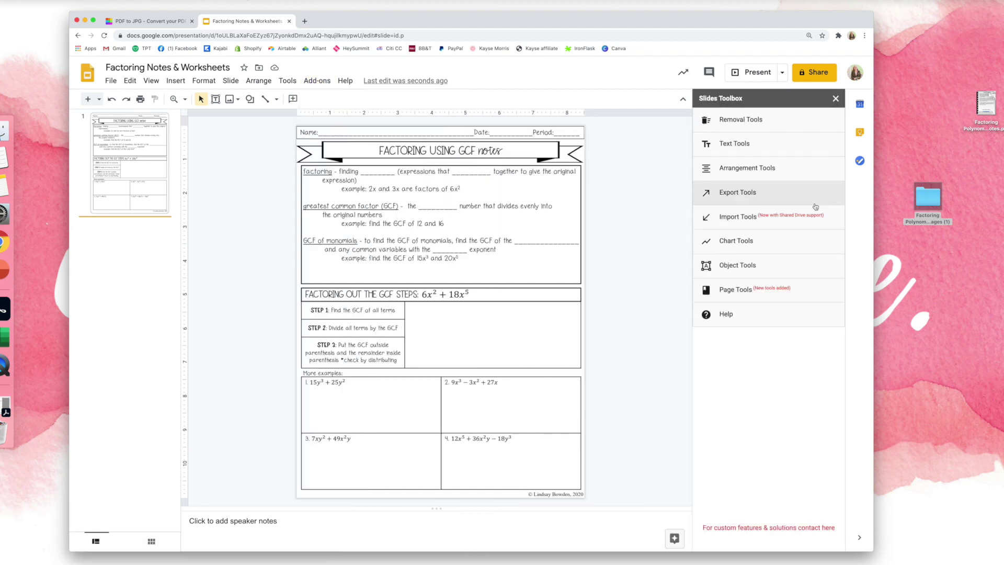
pyautogui.click(738, 219)
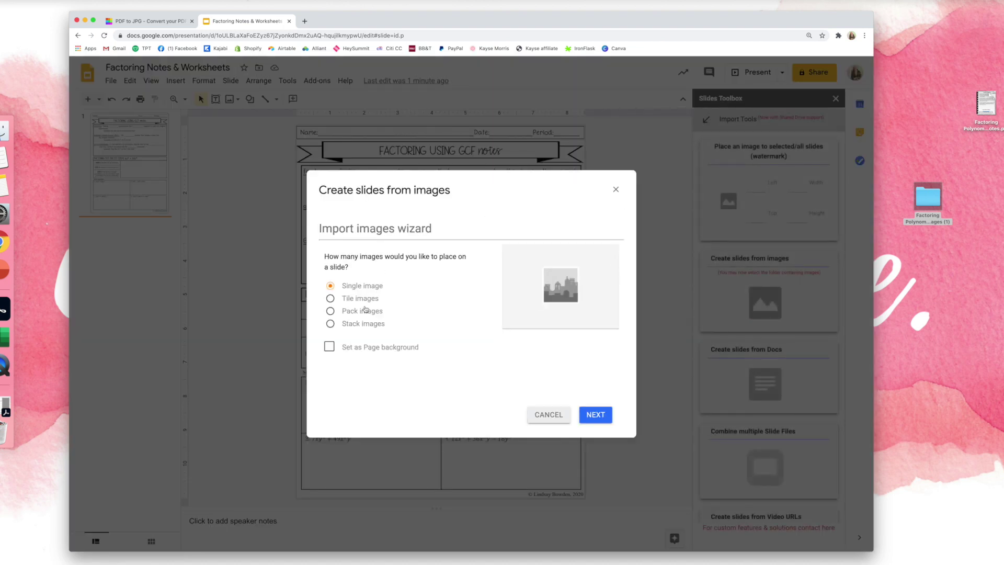
# - Import the worksheet images as page backgrounds, then close the dialog and view slide 2
pyautogui.click(330, 347)
pyautogui.click(595, 414)
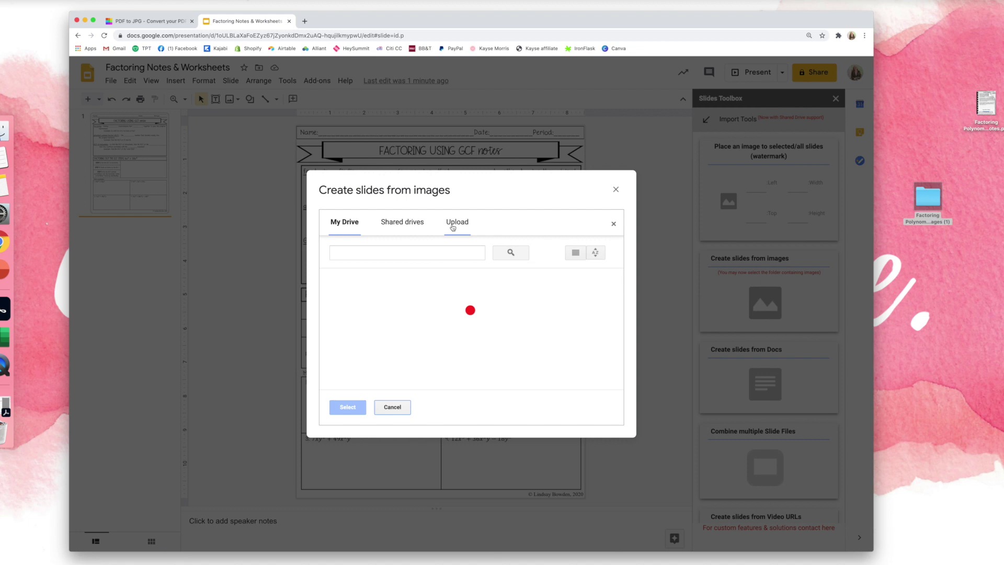
pyautogui.click(453, 226)
pyautogui.click(470, 316)
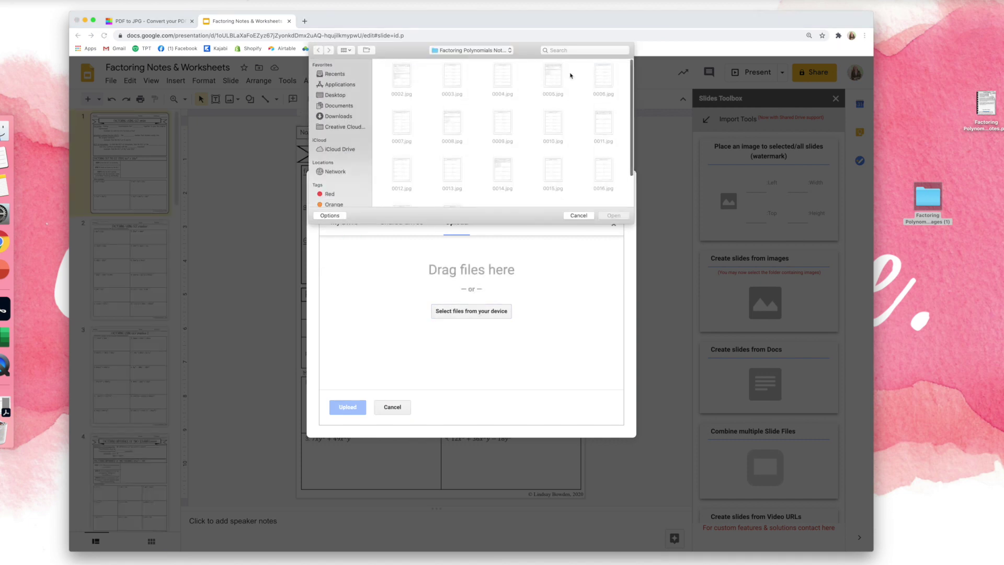
pyautogui.click(578, 216)
pyautogui.click(615, 191)
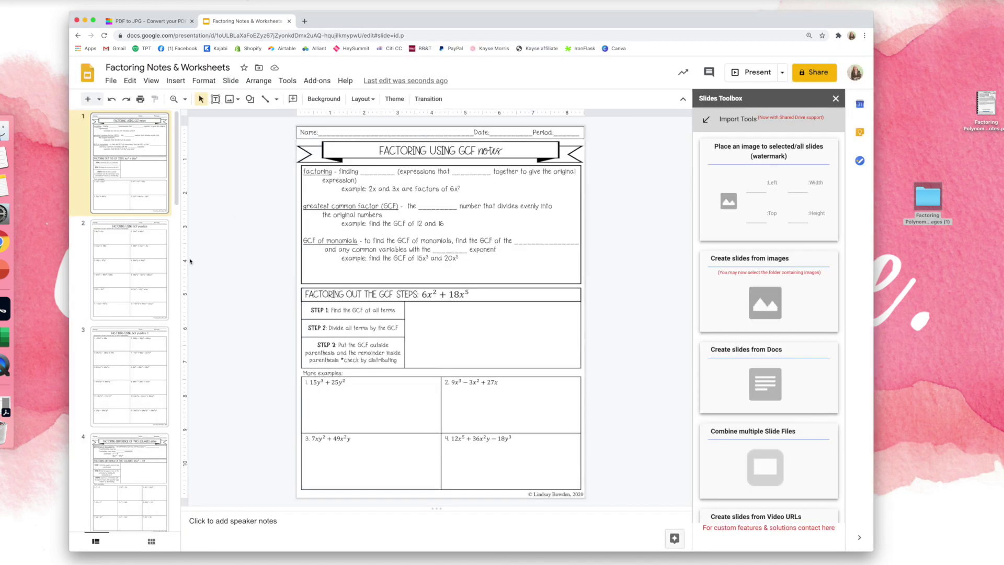
pyautogui.click(112, 272)
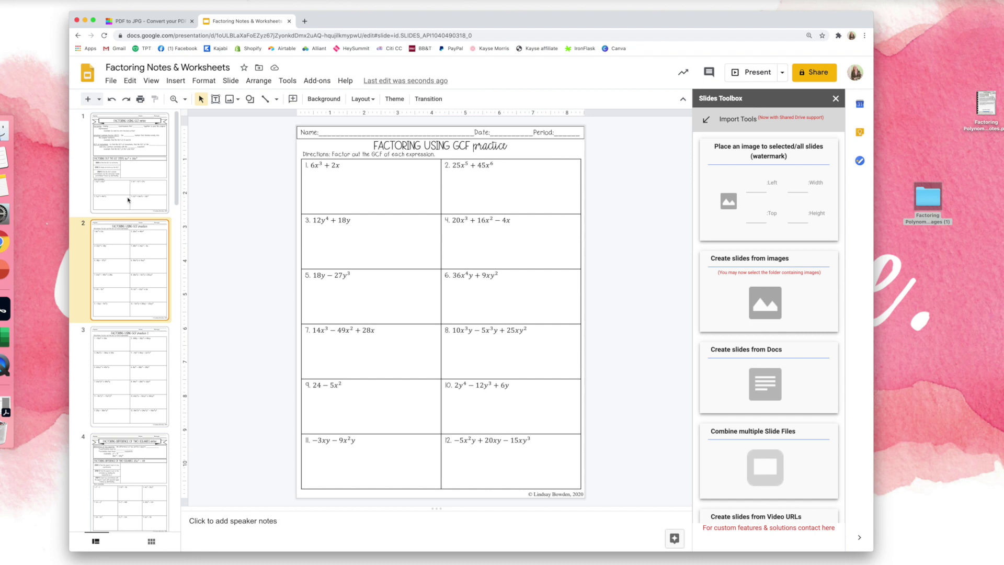
# - Close the Slides Toolbox panel, return to the first notes slide and zoom in
pyautogui.click(836, 99)
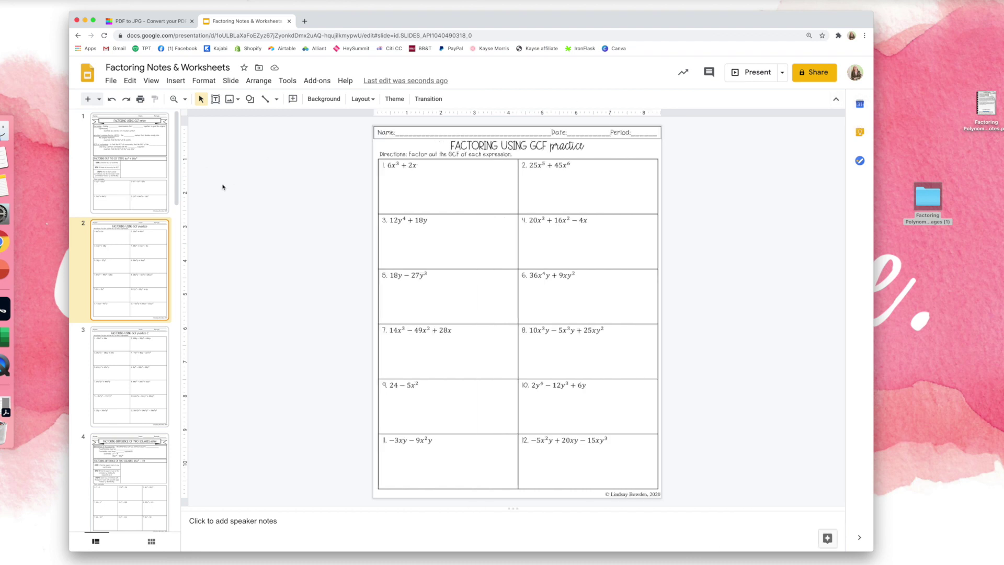
pyautogui.click(146, 194)
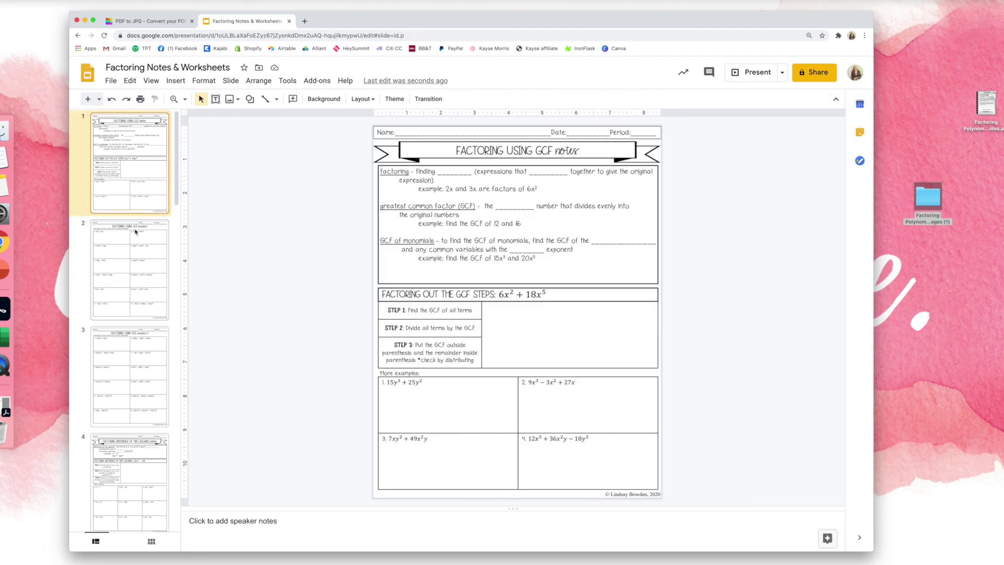
pyautogui.scroll(-10, 134, 231)
pyautogui.scroll(10, 135, 231)
pyautogui.press('super+equal')
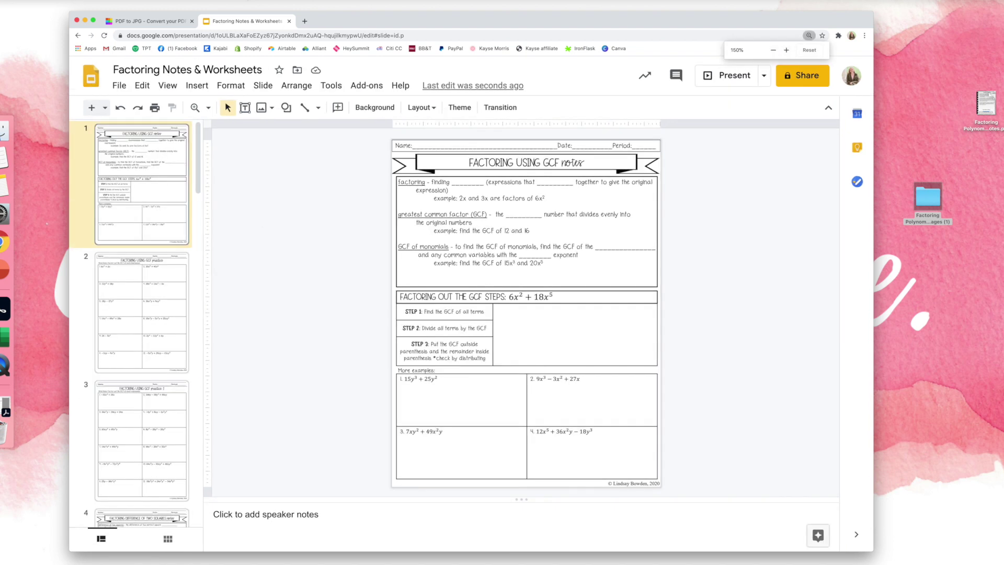
# - Draw text boxes over the blanks, including the greatest common factor one, typing 'Type here'
pyautogui.click(245, 110)
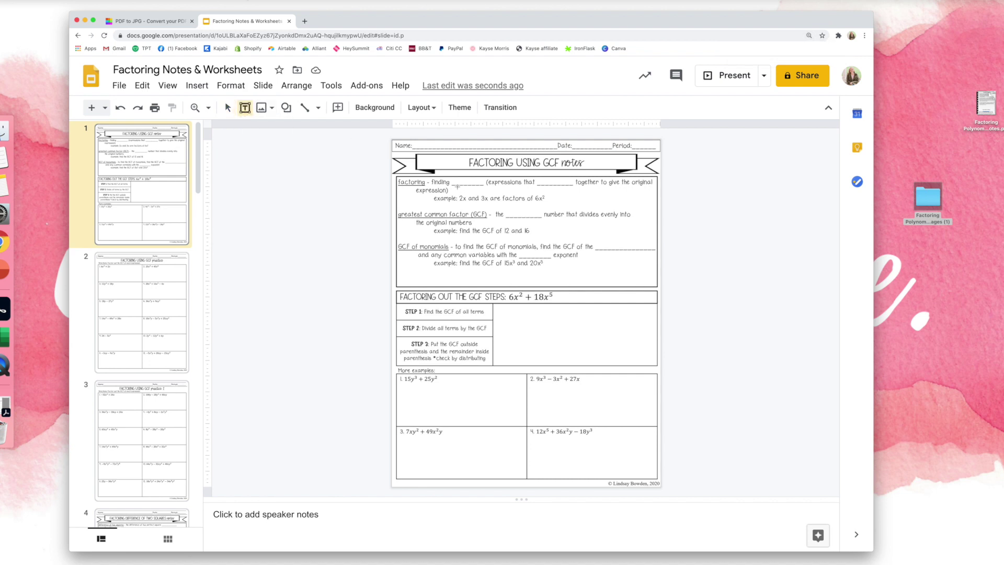
pyautogui.moveTo(451, 179); pyautogui.dragTo(485, 185)
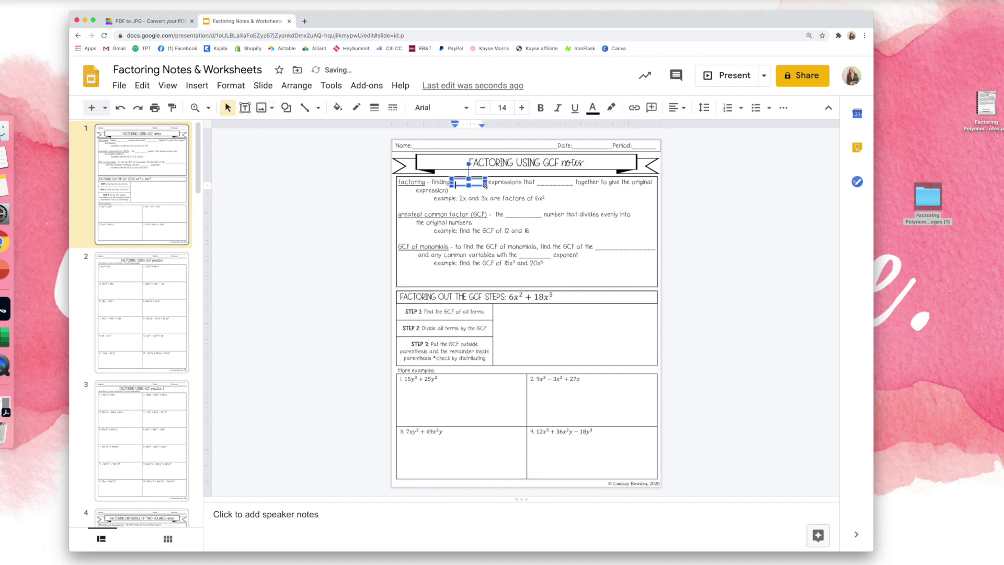
pyautogui.click(245, 107)
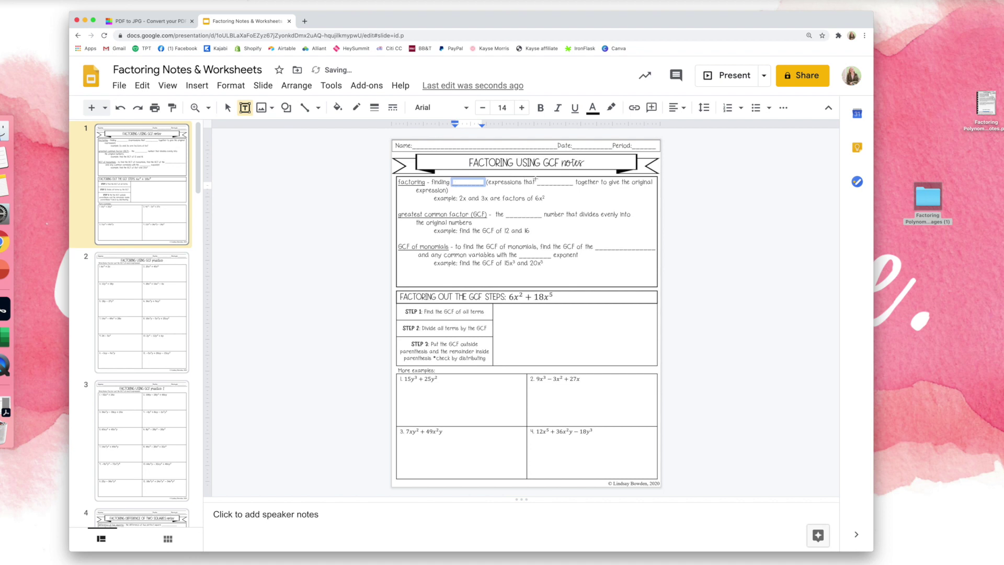
pyautogui.moveTo(535, 179); pyautogui.dragTo(575, 184)
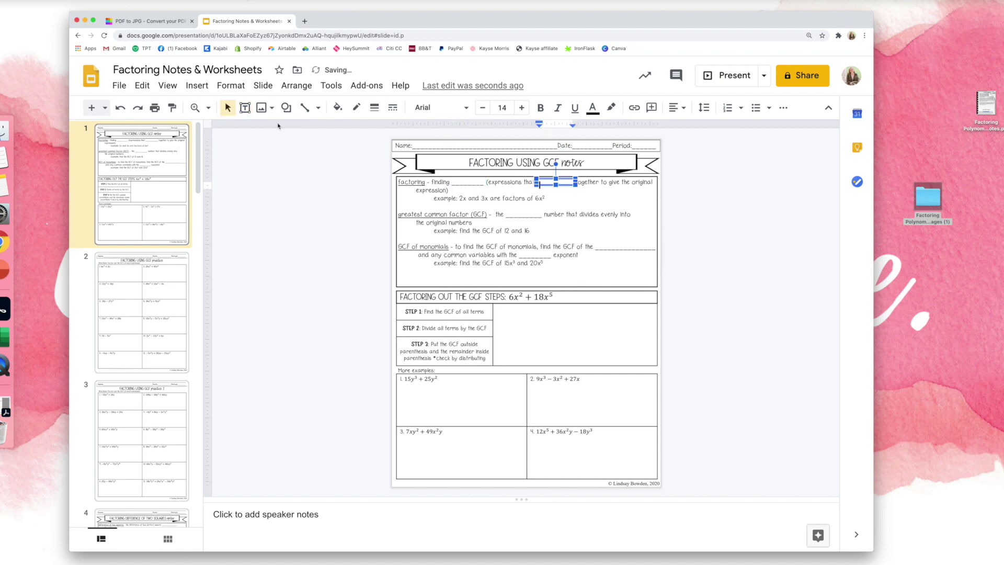
pyautogui.click(246, 107)
pyautogui.moveTo(503, 208); pyautogui.dragTo(544, 218)
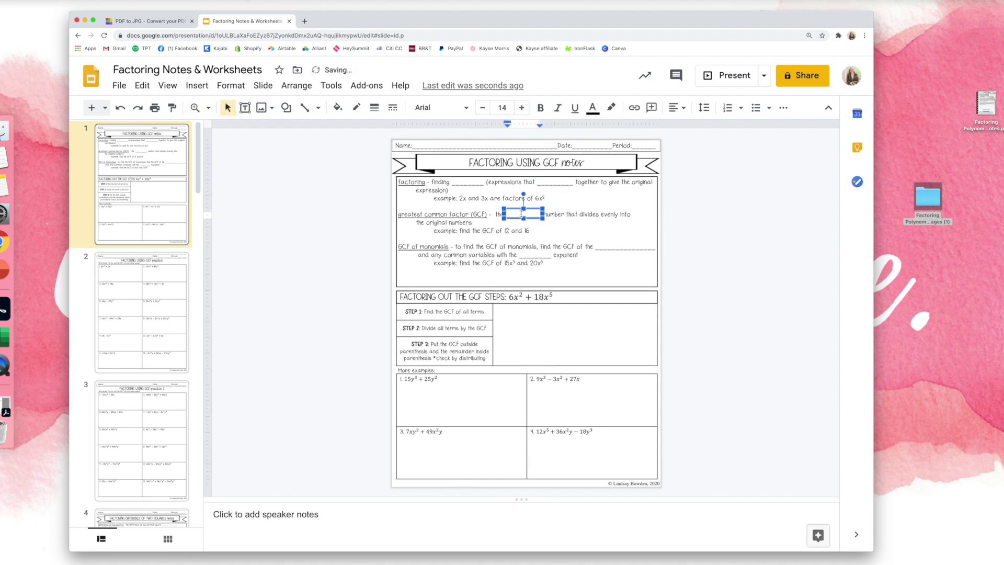
pyautogui.write('Type here')
# - Add a 'Type here' box over the blank after 'finding', widened to one line
pyautogui.click(246, 107)
pyautogui.moveTo(451, 178); pyautogui.dragTo(486, 186)
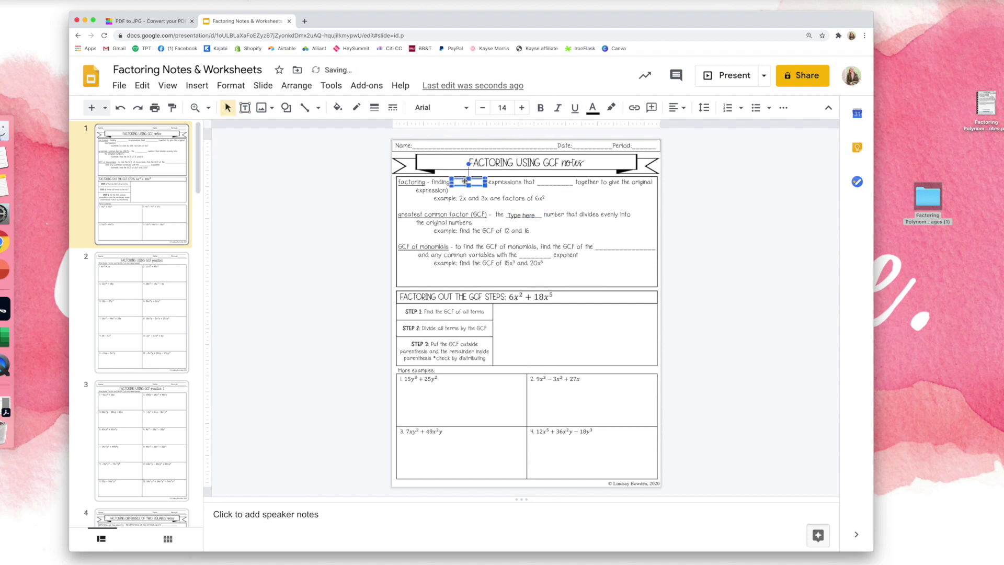
pyautogui.write('Type here')
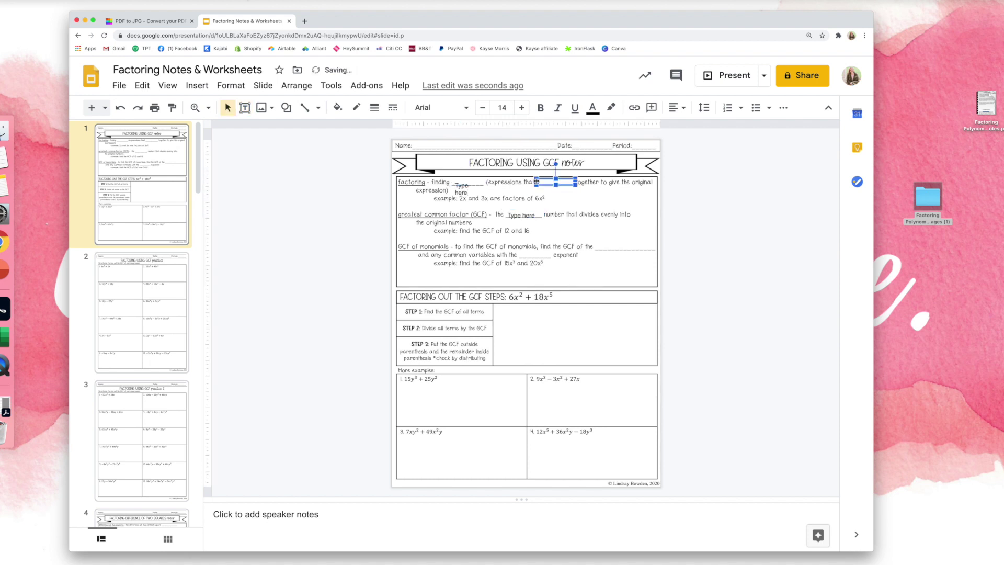
pyautogui.moveTo(487, 183); pyautogui.dragTo(510, 184)
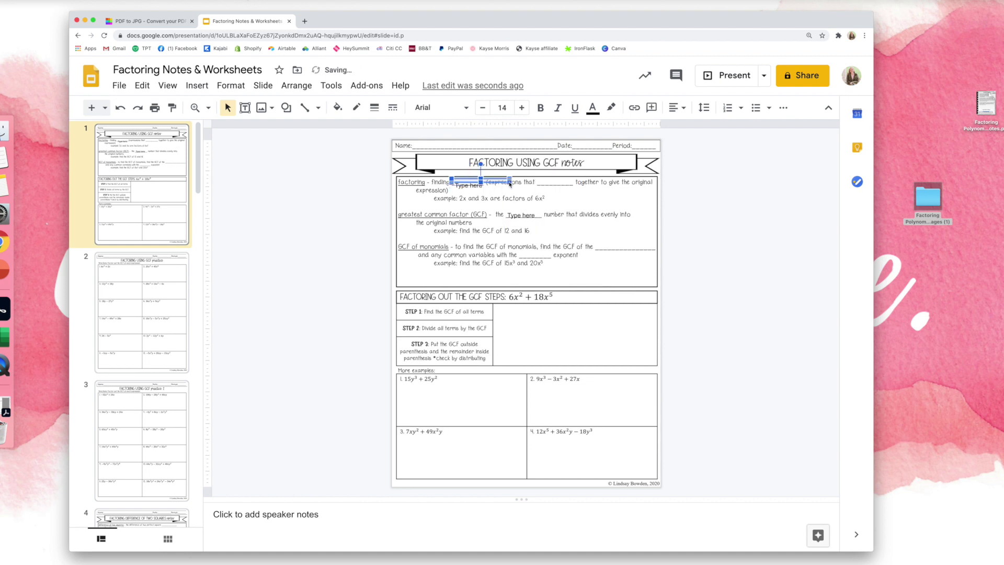
pyautogui.click(696, 217)
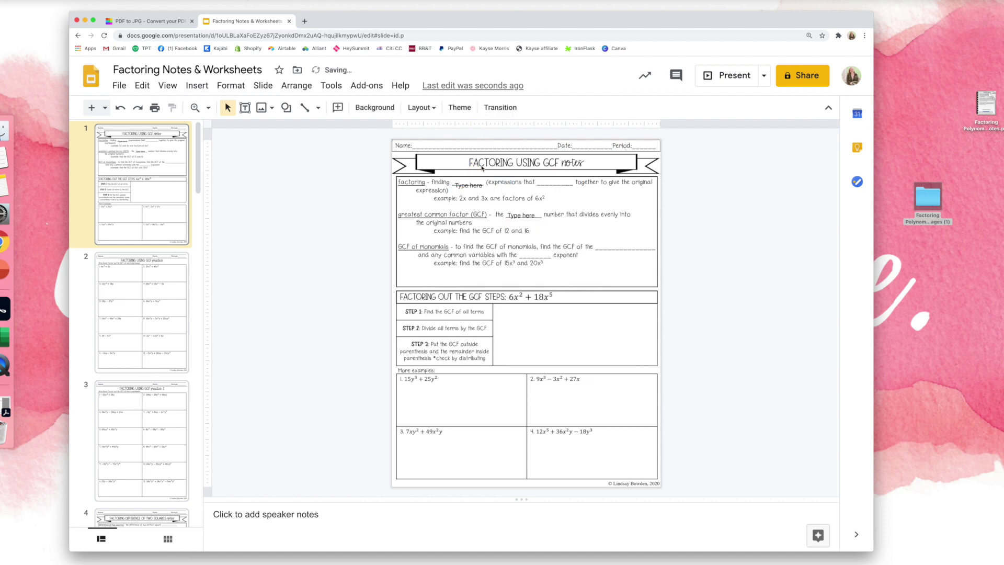
pyautogui.click(470, 186)
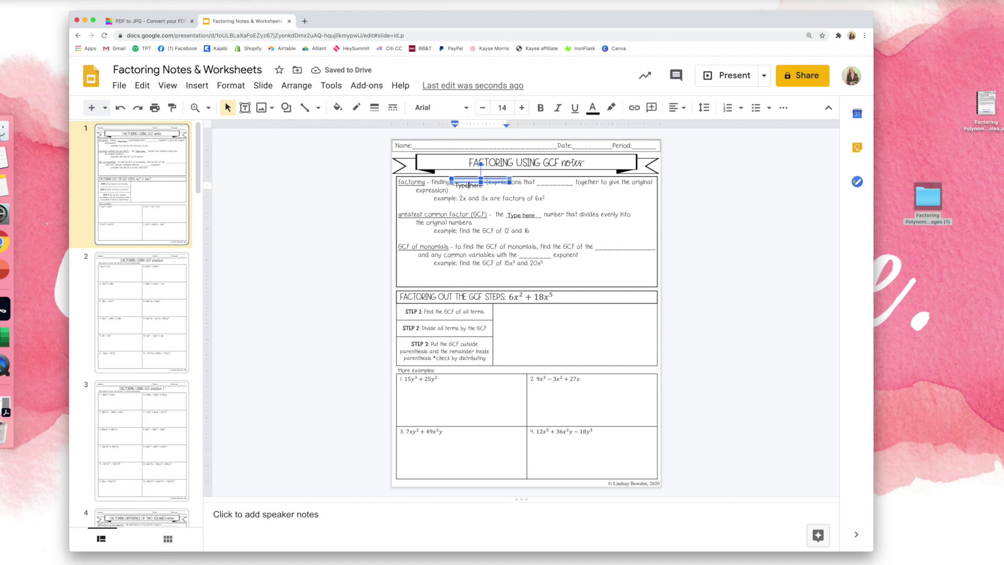
pyautogui.click(677, 346)
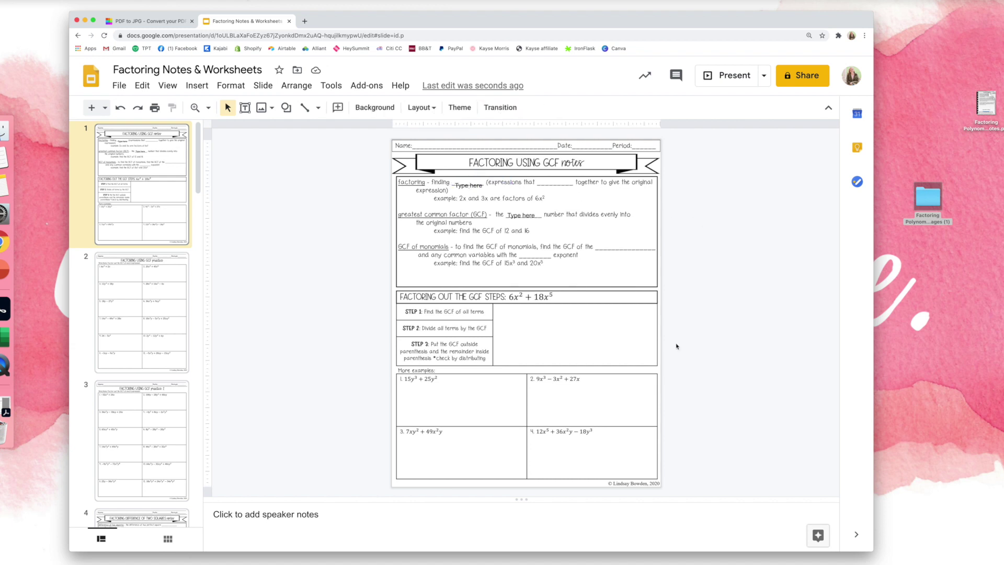
pyautogui.click(141, 314)
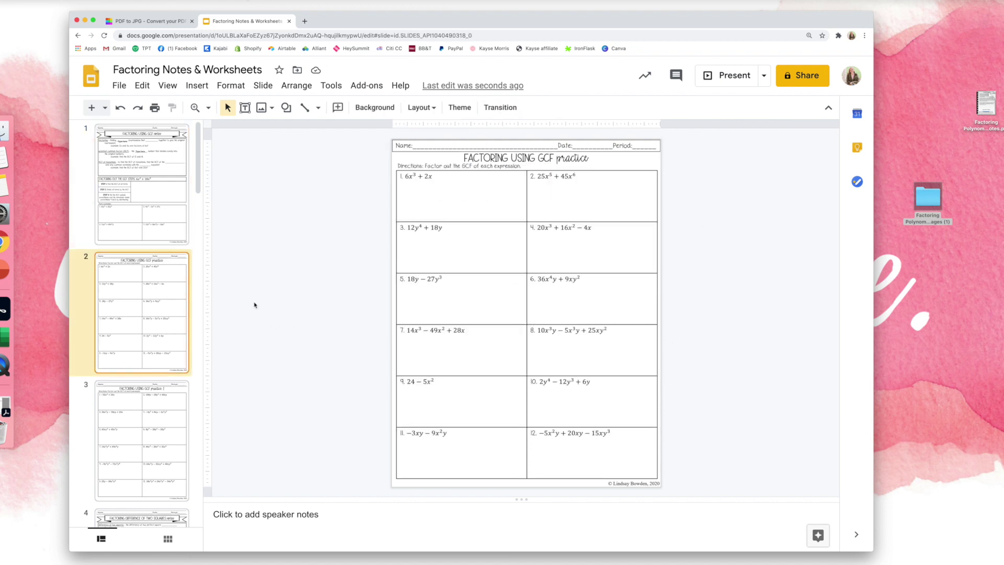
pyautogui.click(245, 107)
pyautogui.moveTo(424, 186); pyautogui.dragTo(501, 215)
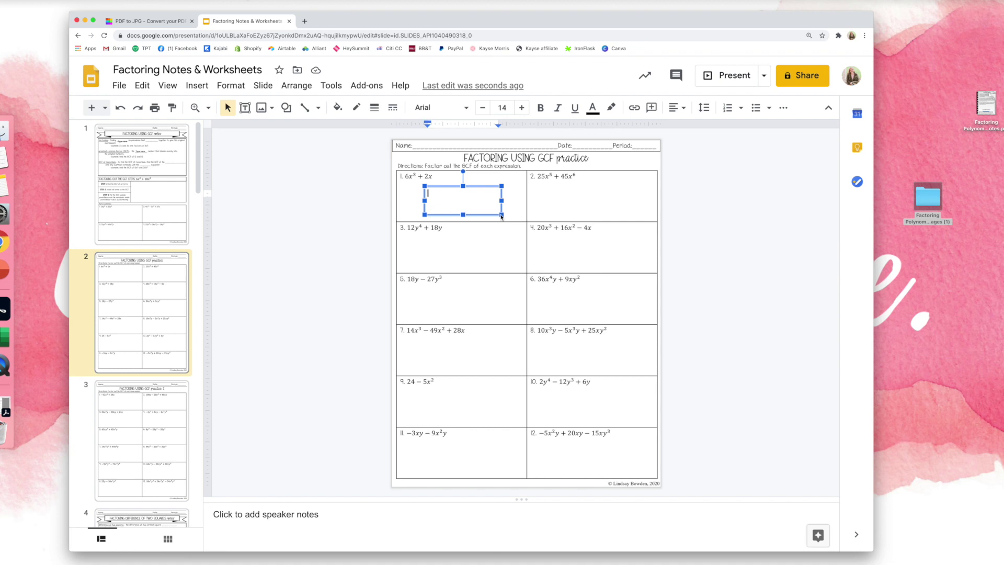
pyautogui.click(366, 86)
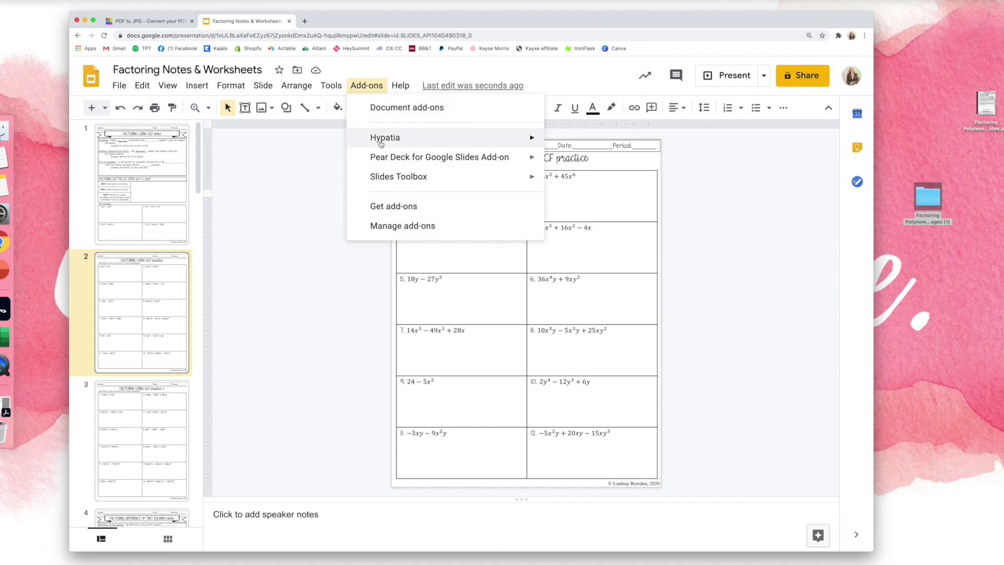
pyautogui.moveTo(380, 144)
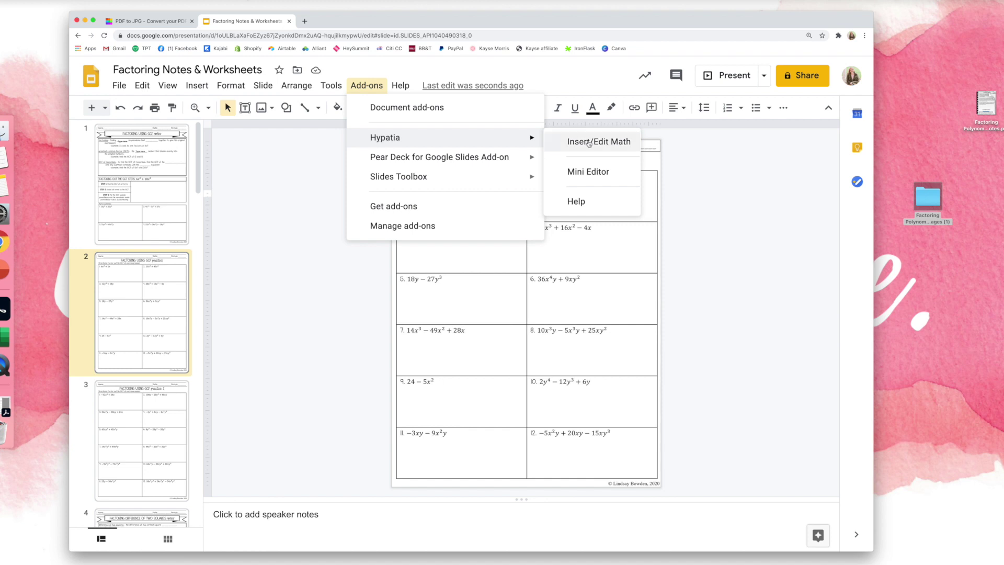
pyautogui.click(703, 212)
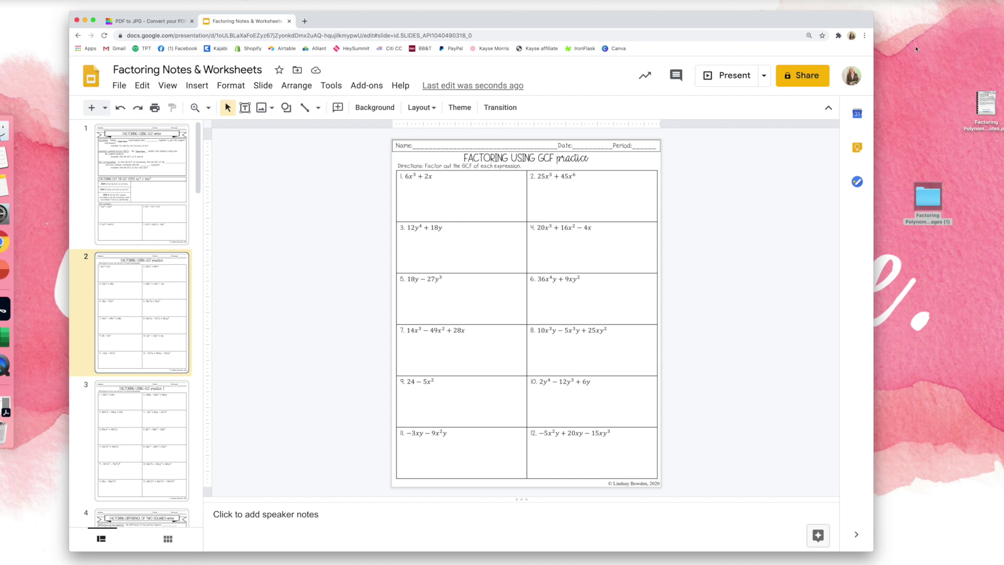
pyautogui.click(800, 81)
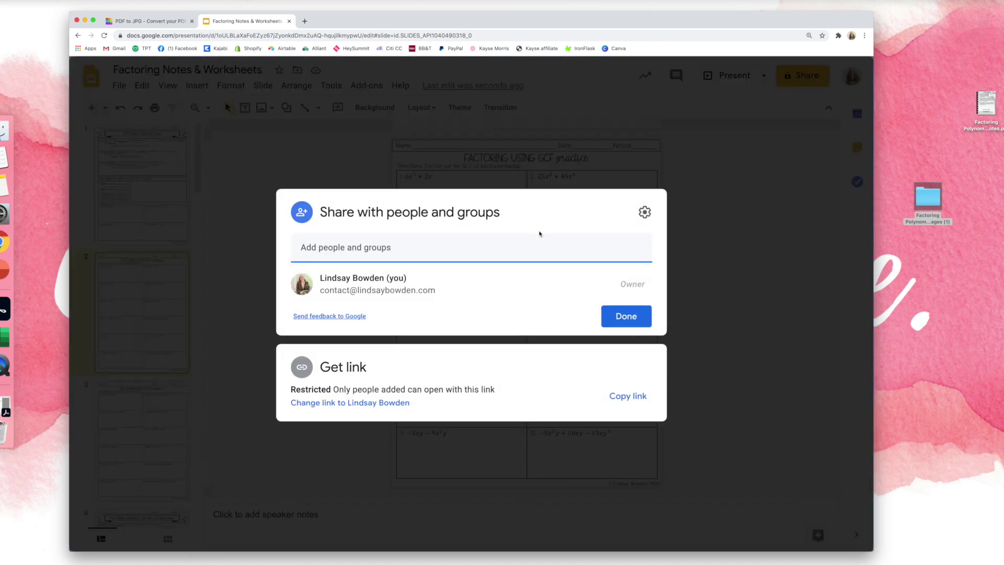
pyautogui.press('Escape')
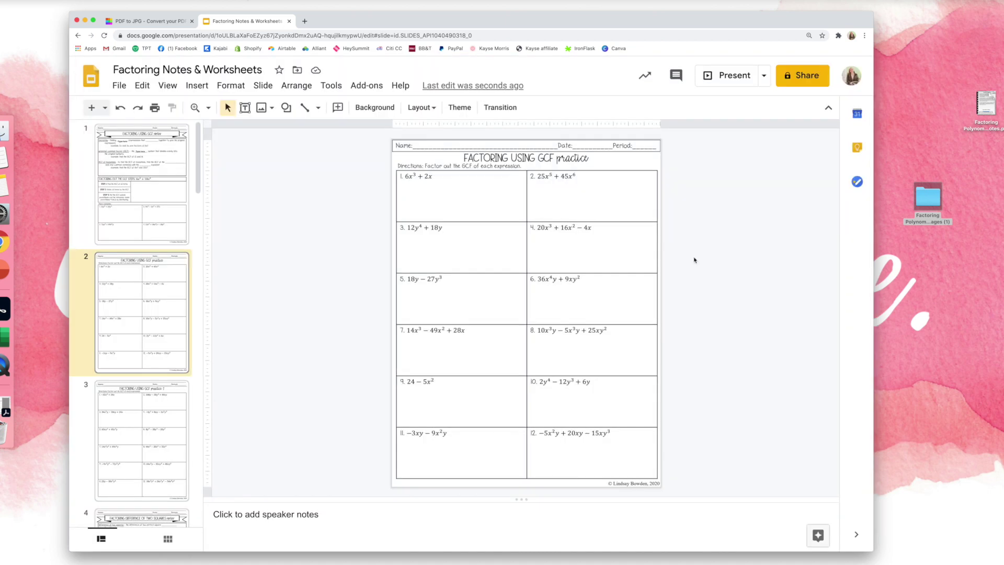